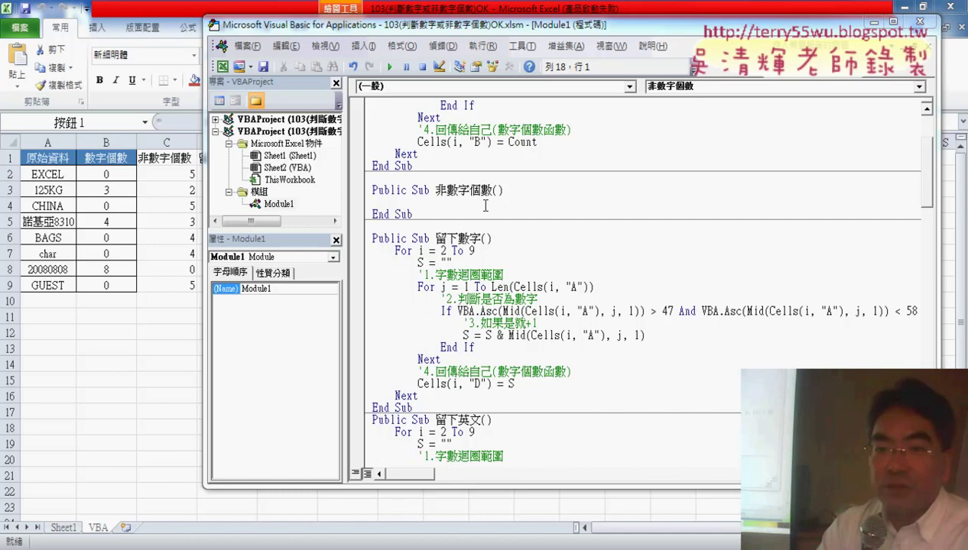
# Copy the For…Next loop from Sub 數字個數 into the empty Sub 非數字個數.
pyautogui.scroll(3, 490, 192)
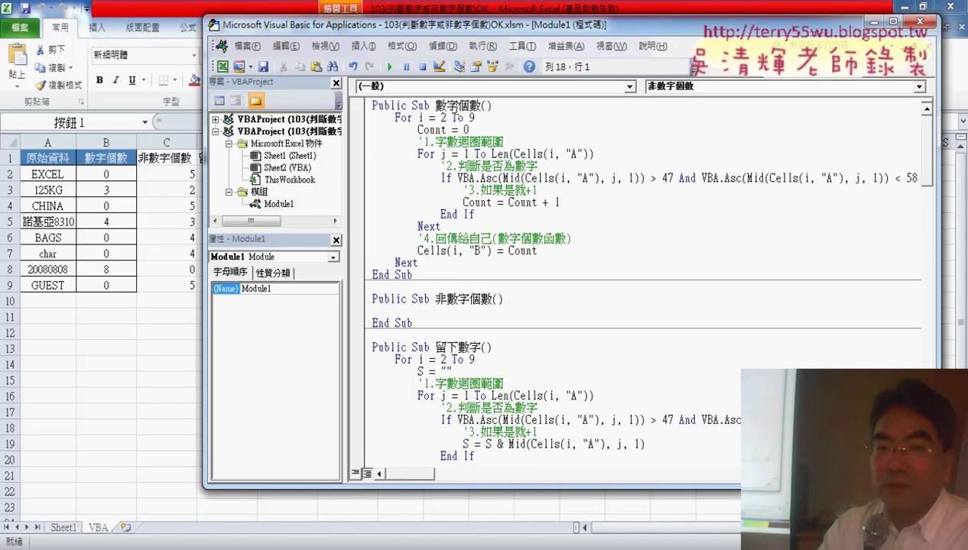
pyautogui.moveTo(435, 266); pyautogui.dragTo(355, 120)
pyautogui.hotkey('ctrl', 'c')
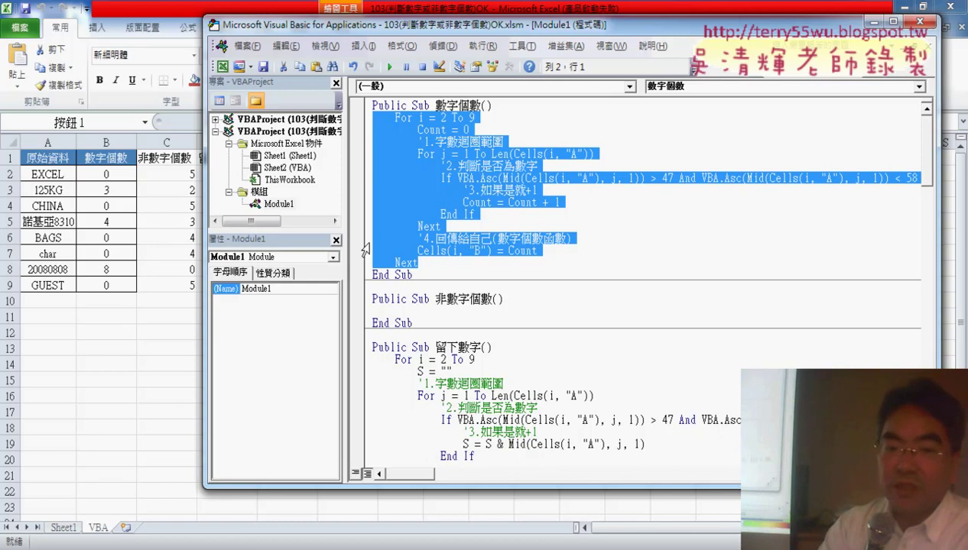
pyautogui.click(372, 309)
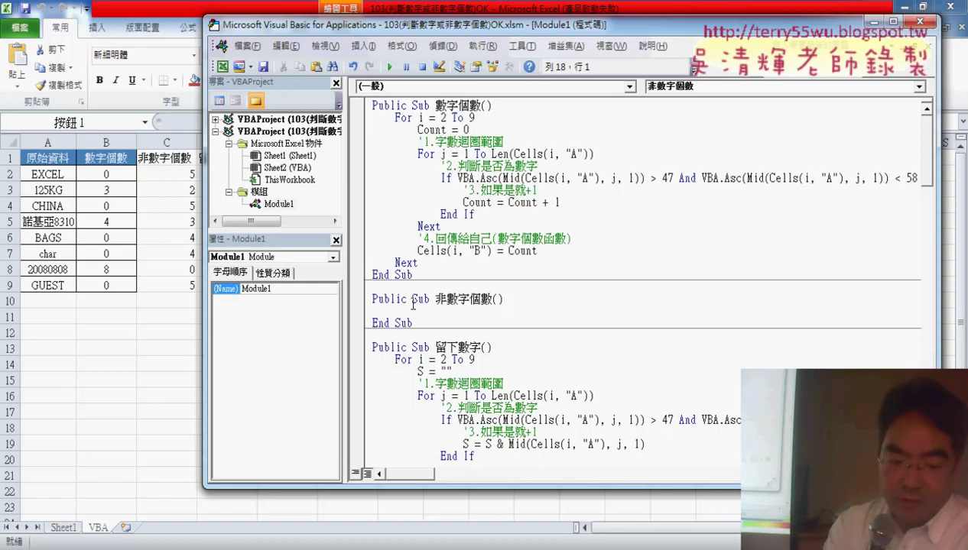
pyautogui.hotkey('ctrl', 'v')
# Change the If test from > 47 And < 58 to <= 47 Or >= 58.
pyautogui.scroll(-4, 442, 280)
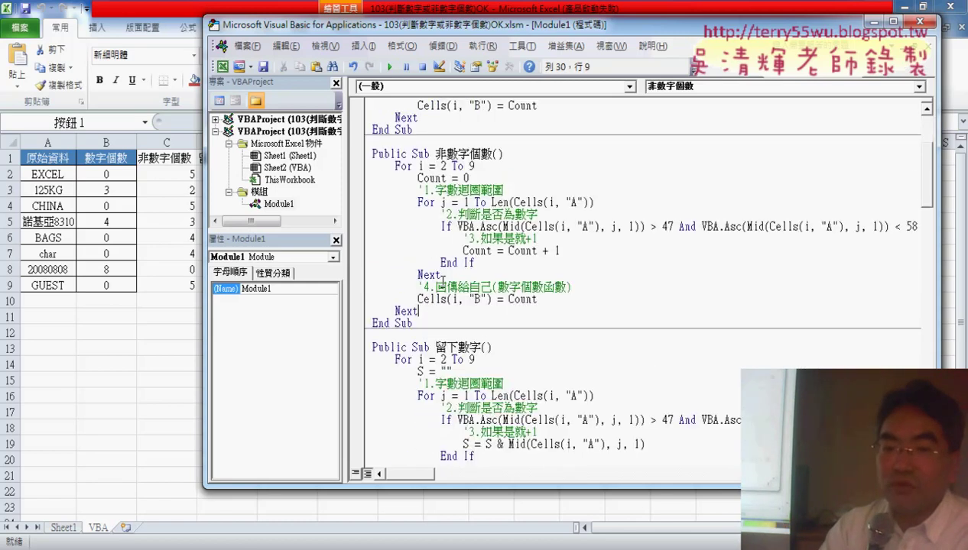
pyautogui.moveTo(351, 252); pyautogui.dragTo(277, 238)
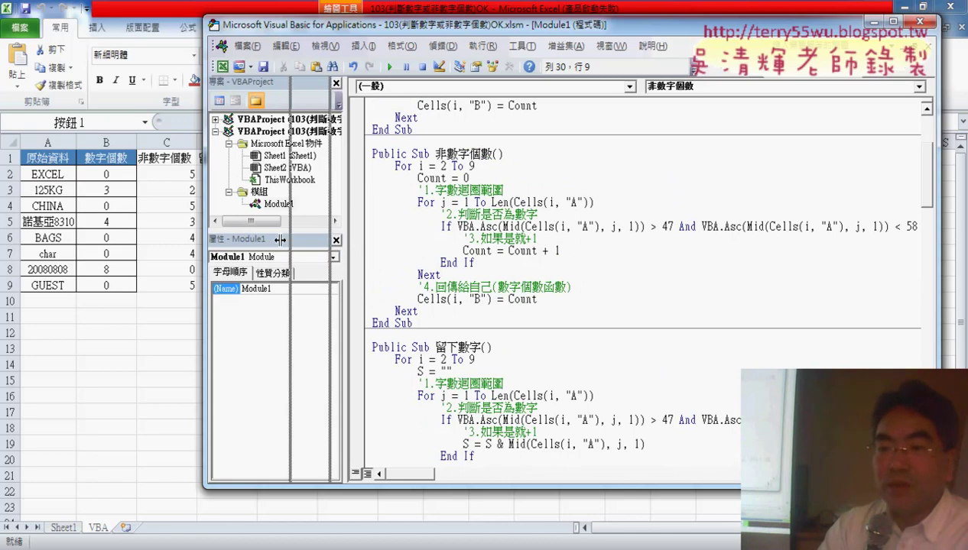
pyautogui.moveTo(440, 32); pyautogui.dragTo(364, 38)
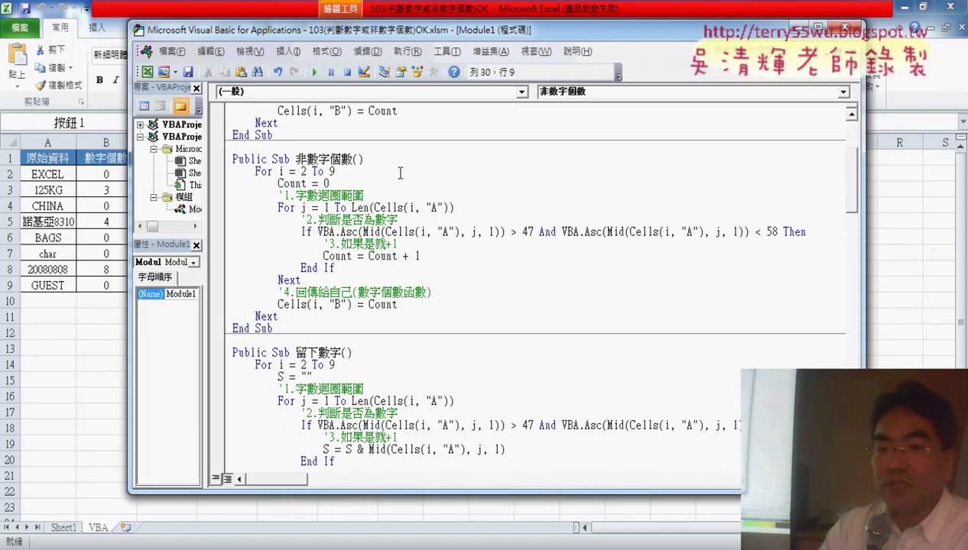
pyautogui.moveTo(512, 232); pyautogui.dragTo(525, 233)
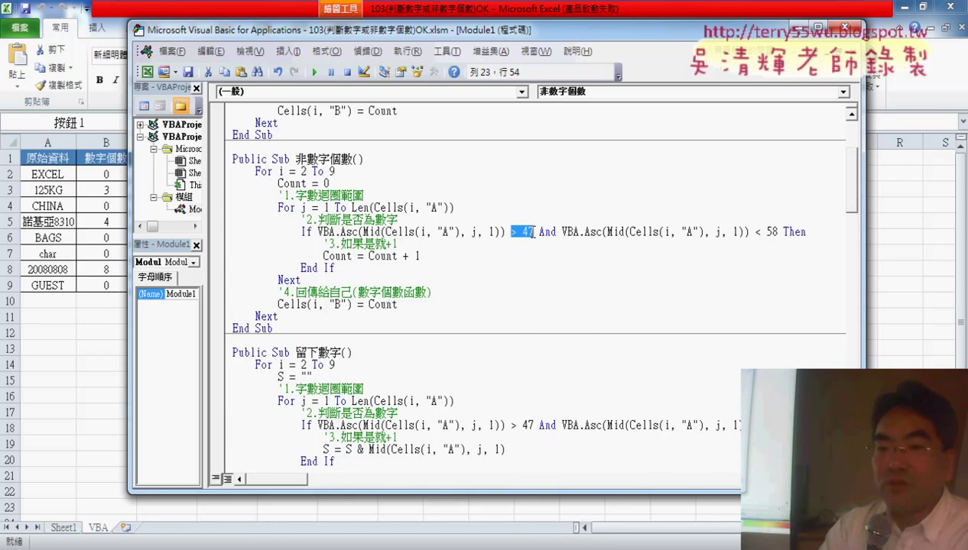
pyautogui.click(519, 233)
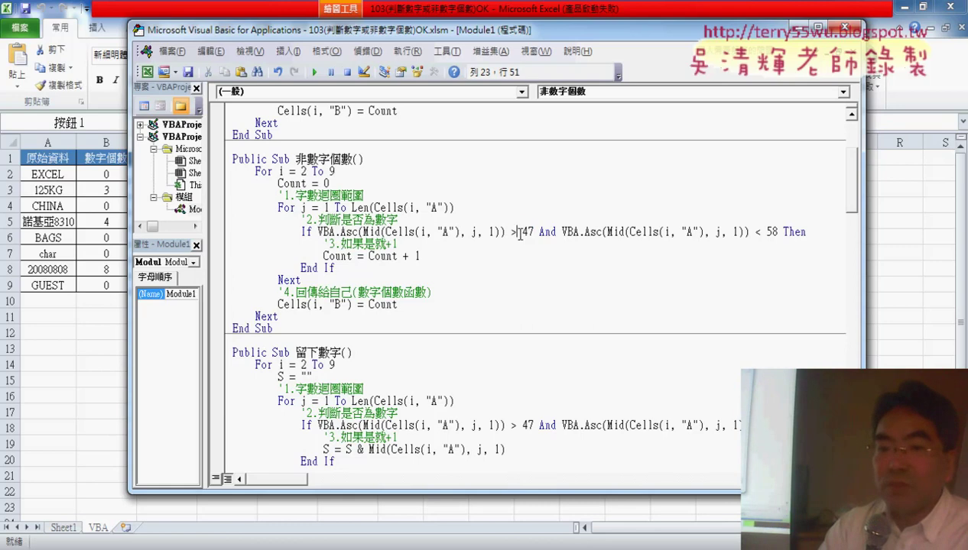
pyautogui.hotkey('shift', 'Left')
pyautogui.write('<')
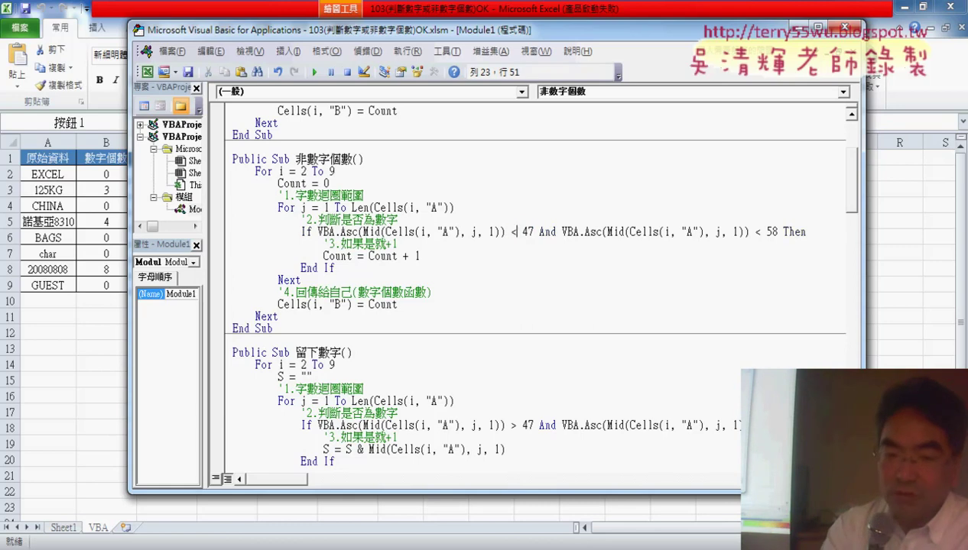
pyautogui.write('=')
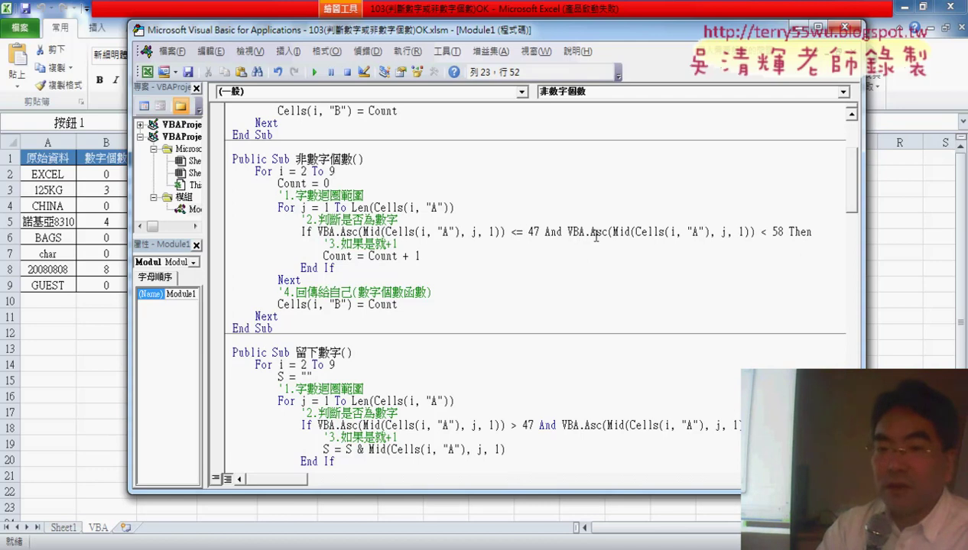
pyautogui.doubleClick(546, 232)
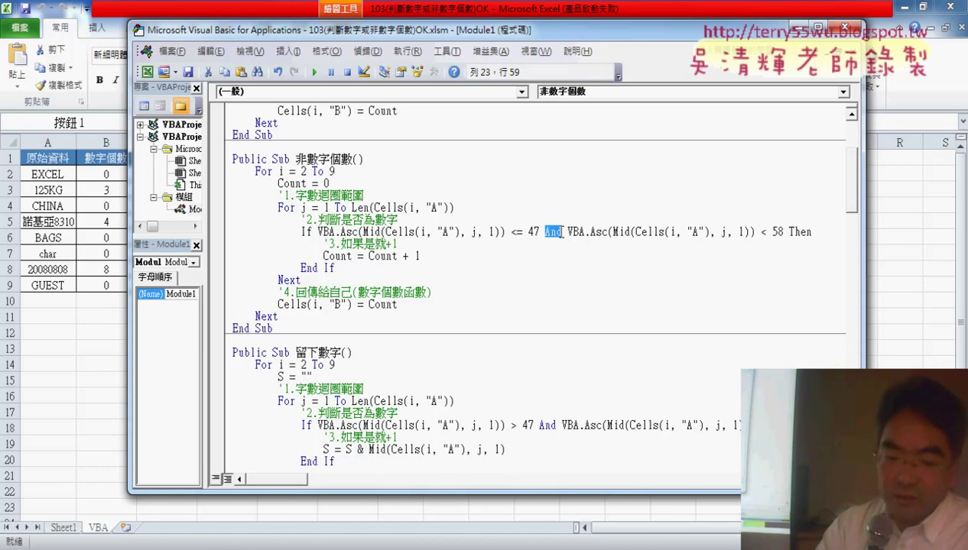
pyautogui.write('or')
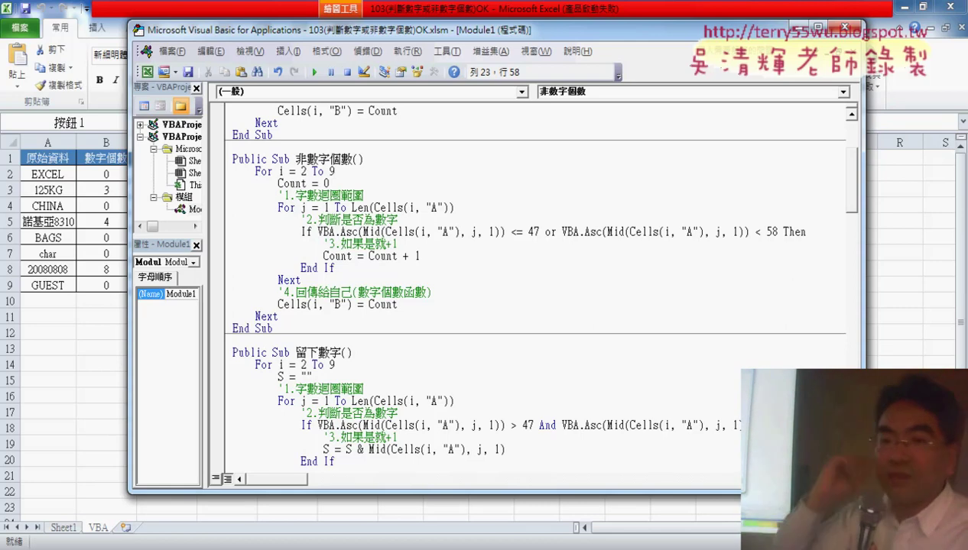
pyautogui.doubleClick(758, 233)
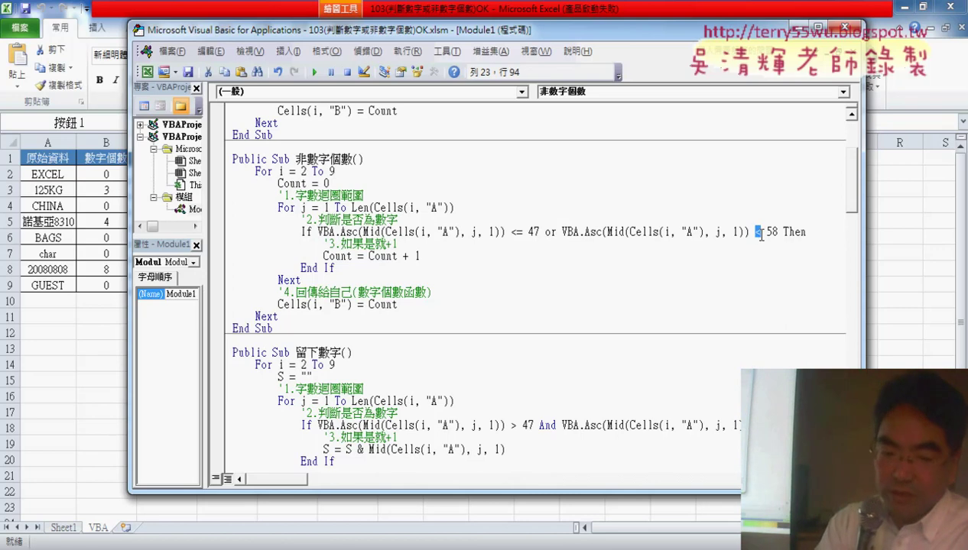
pyautogui.write('>=')
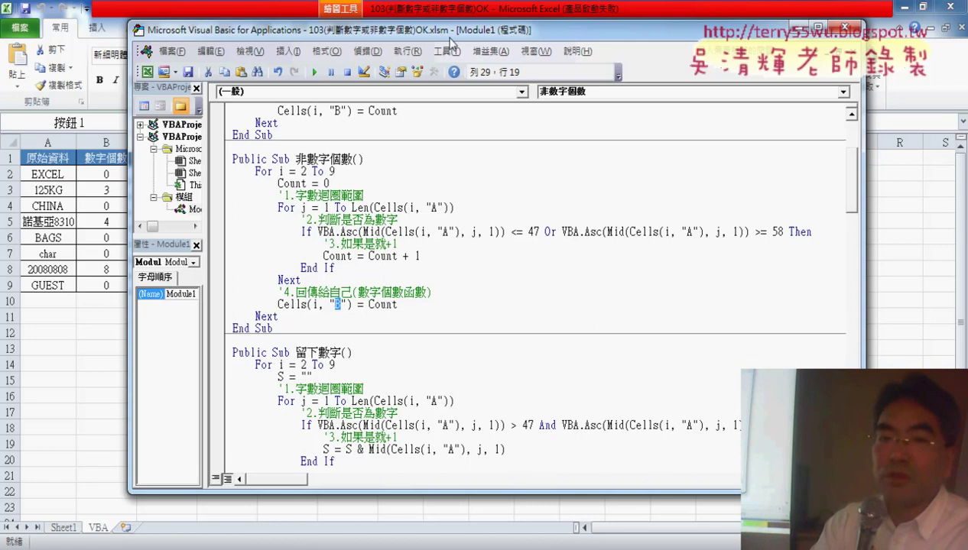
pyautogui.moveTo(451, 42); pyautogui.dragTo(580, 40)
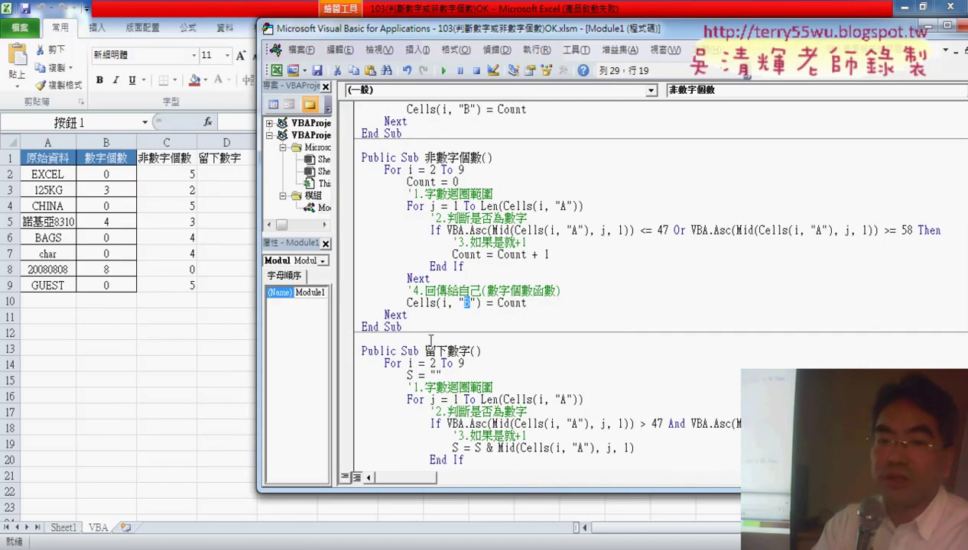
# Change the output line to Cells(i, "C") = Count and select the old results in C2:C9.
pyautogui.write('C')
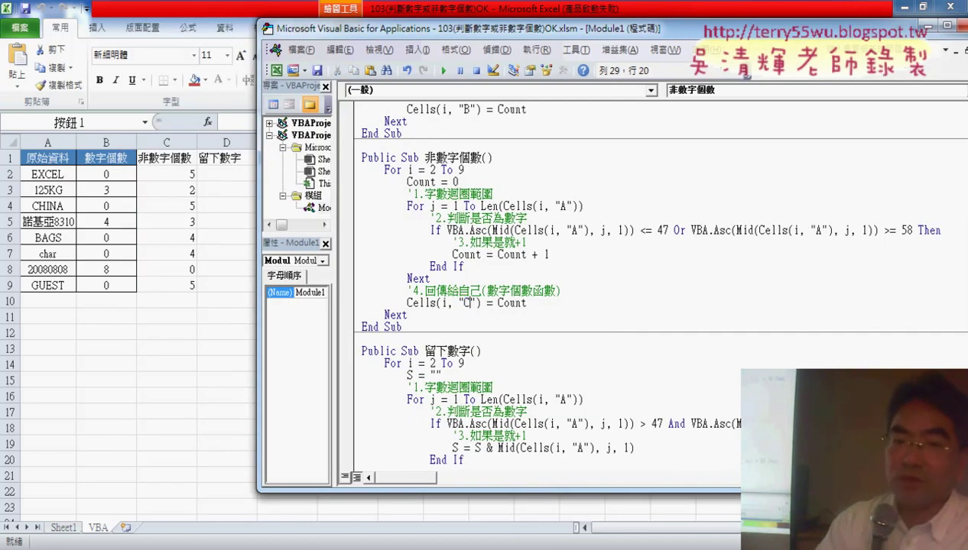
pyautogui.moveTo(524, 304); pyautogui.dragTo(407, 304)
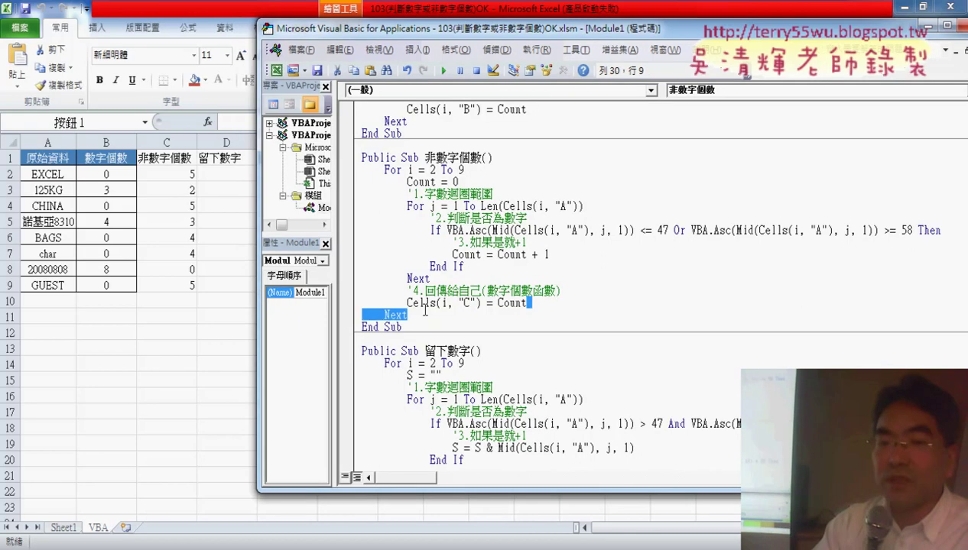
pyautogui.click(463, 255)
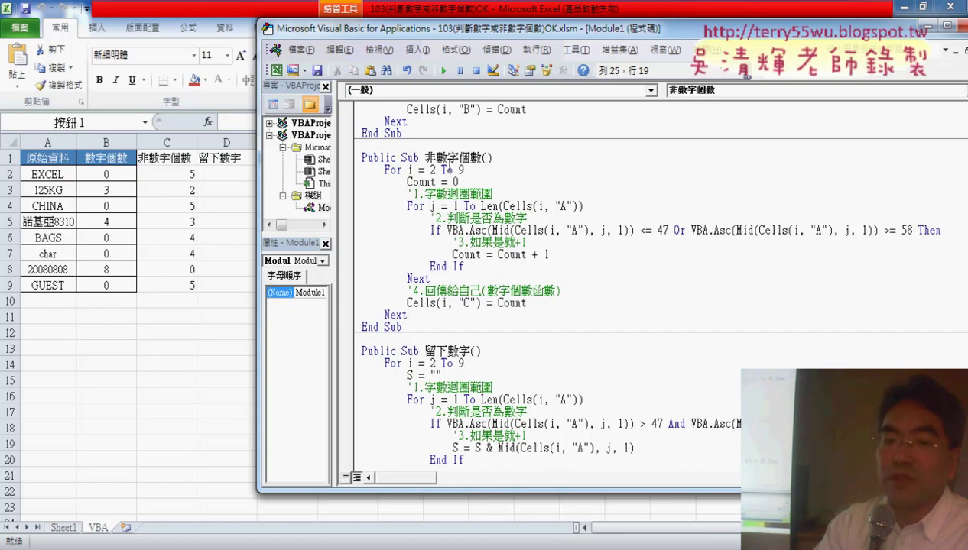
pyautogui.moveTo(182, 175); pyautogui.dragTo(188, 285)
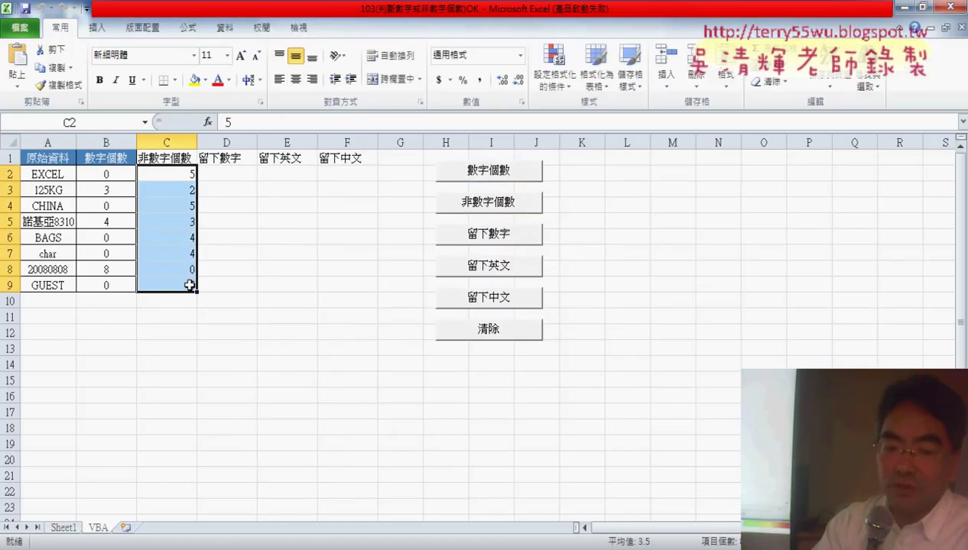
# Clear C2:C9 in Excel and return to Sub 非數字個數 in the VBA editor.
pyautogui.press('Delete')
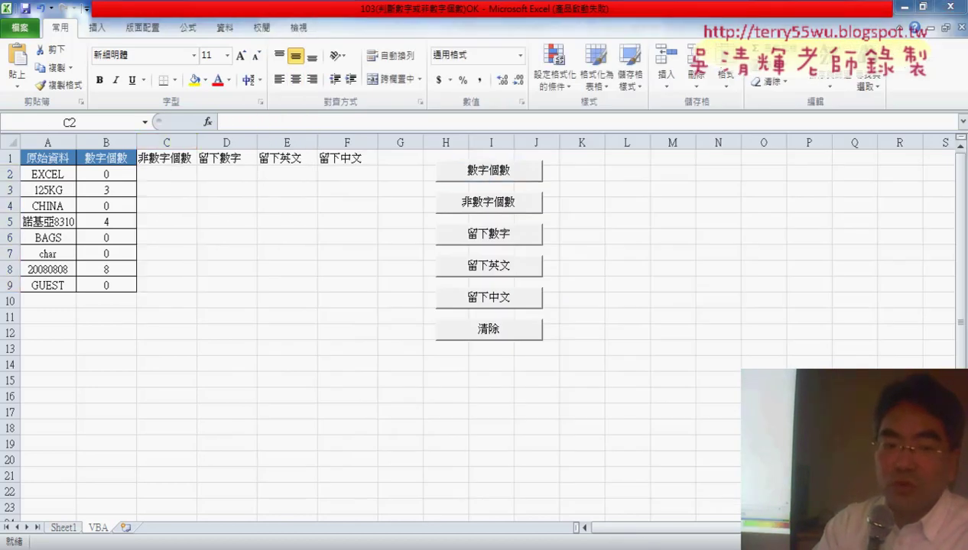
pyautogui.click(413, 470)
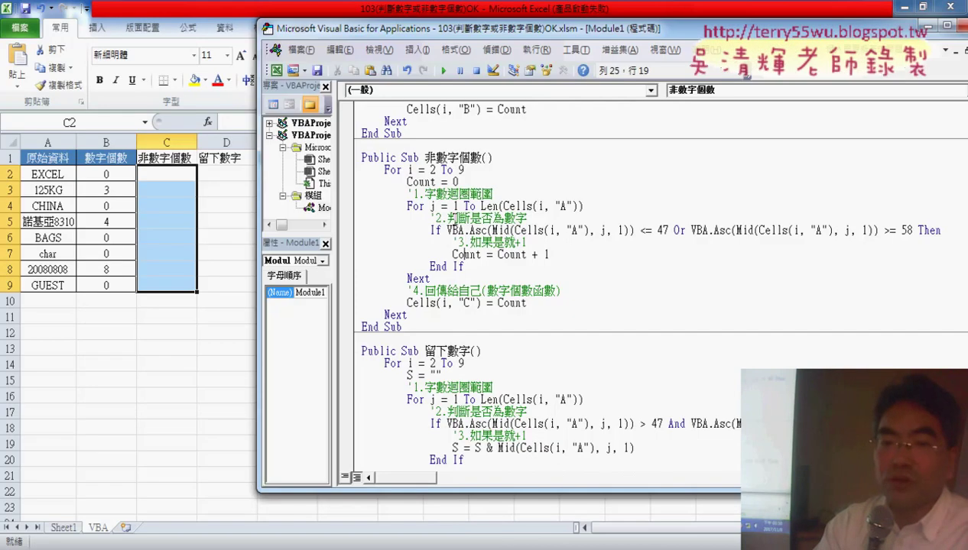
pyautogui.click(452, 205)
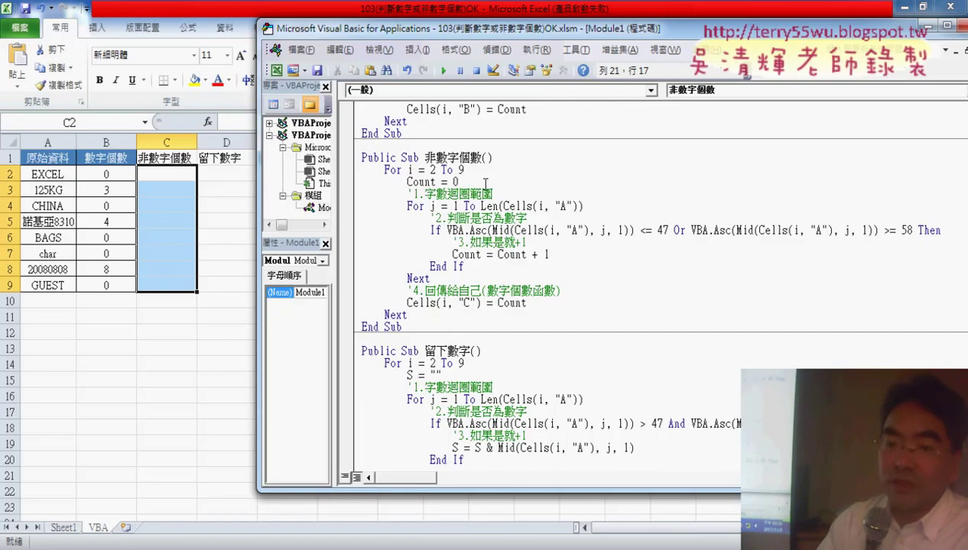
# Step through the 非數字個數 macro line by line with F8 into its counting loop.
pyautogui.press('F8')
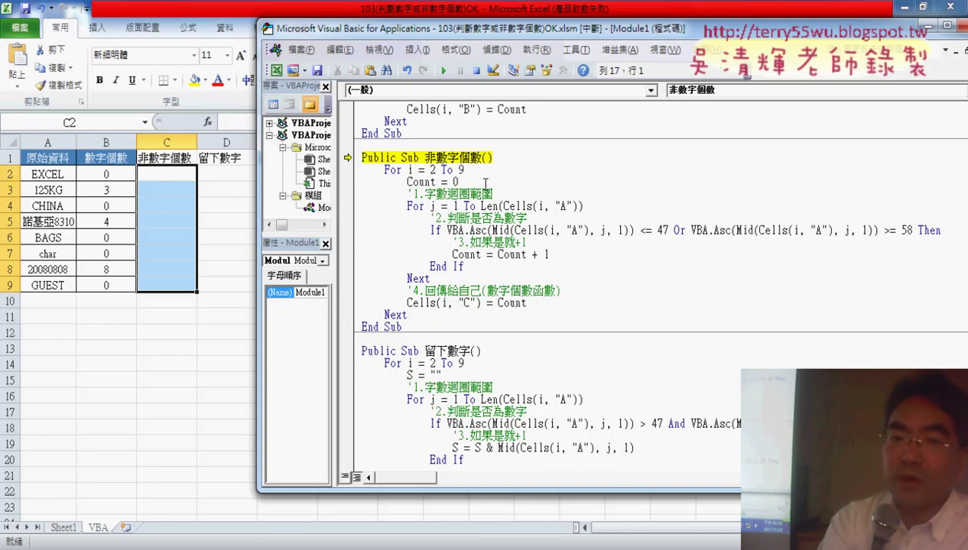
pyautogui.press('F8')
pyautogui.press('F8')
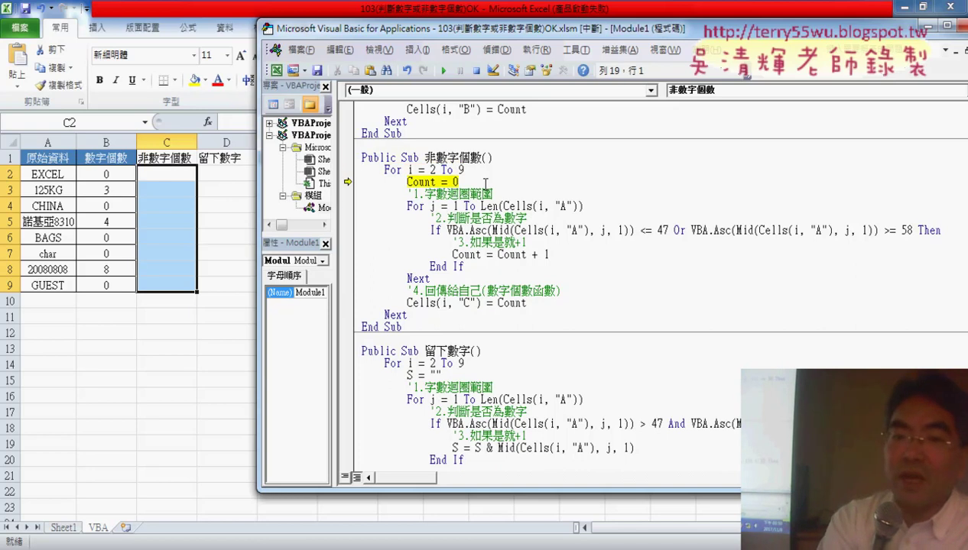
pyautogui.press('F8')
pyautogui.press('F8')
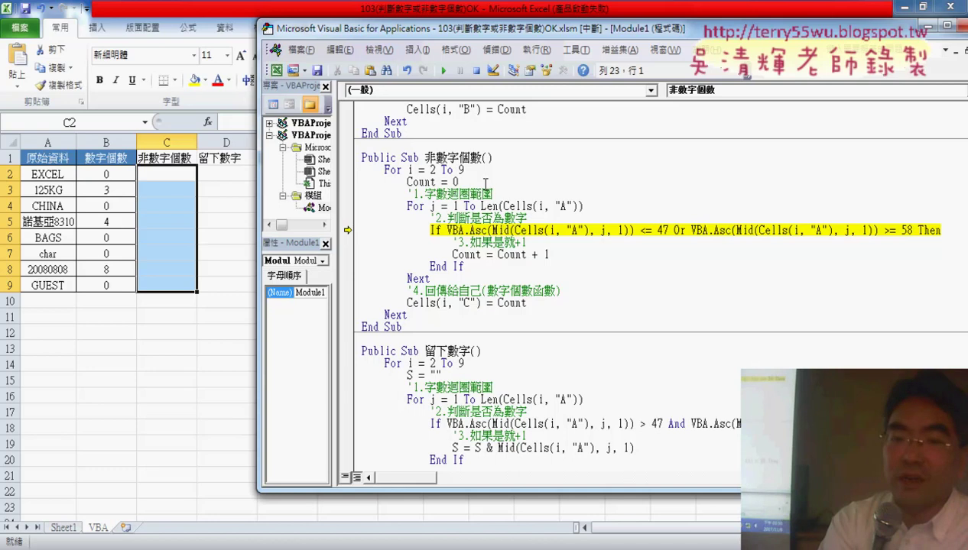
pyautogui.press('F8')
pyautogui.press('F8')
pyautogui.press('F8')
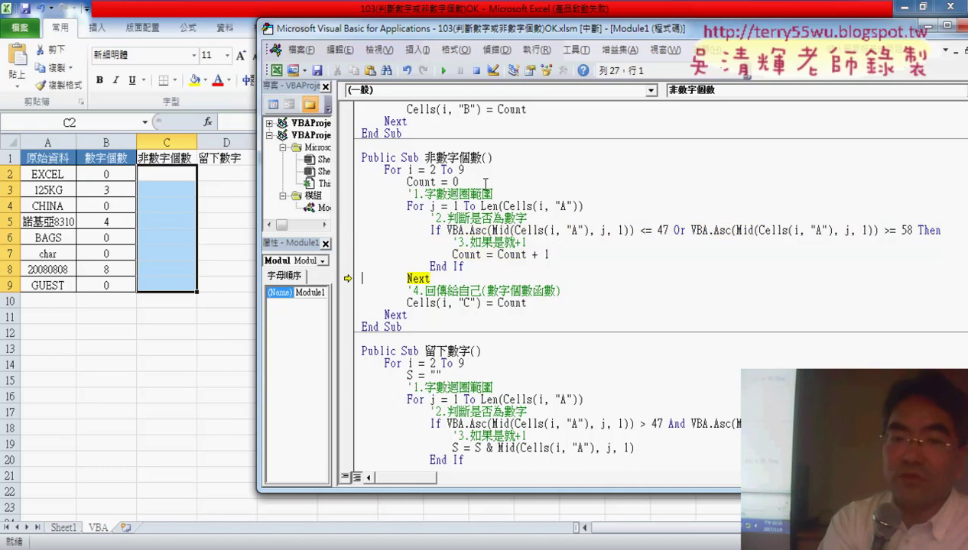
pyautogui.press('F8')
pyautogui.press('F8')
pyautogui.press('F8')
pyautogui.press('F8')
pyautogui.press('F8')
pyautogui.press('F8')
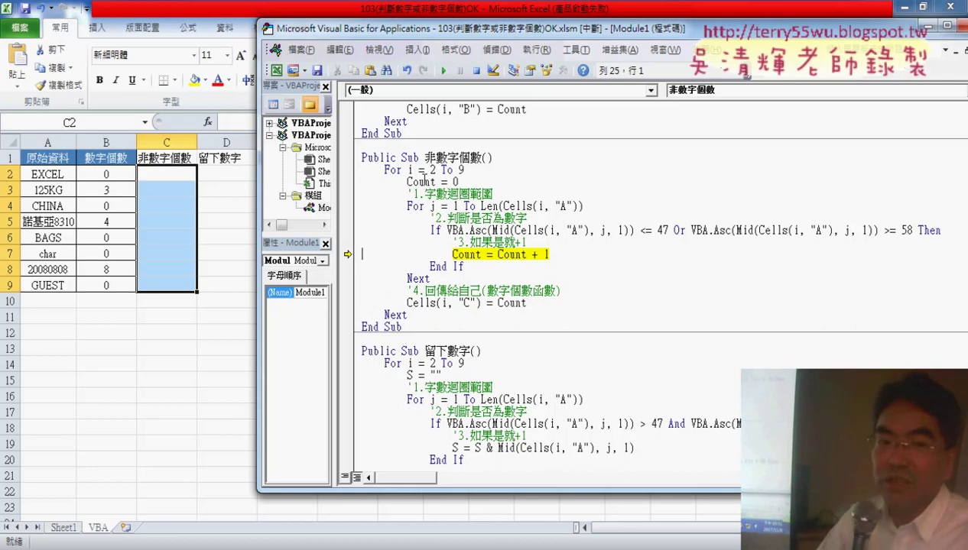
# Let the macro finish, filling C2:C9 with 5, 2, 5, 3, 4, 4, 0, 5, then review the remaining subs.
pyautogui.click(445, 71)
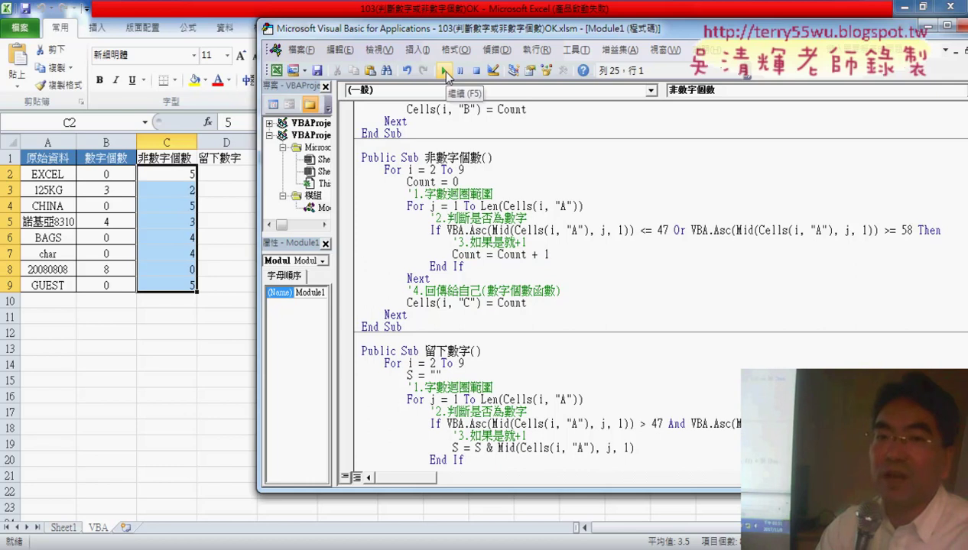
pyautogui.moveTo(465, 35); pyautogui.dragTo(430, 38)
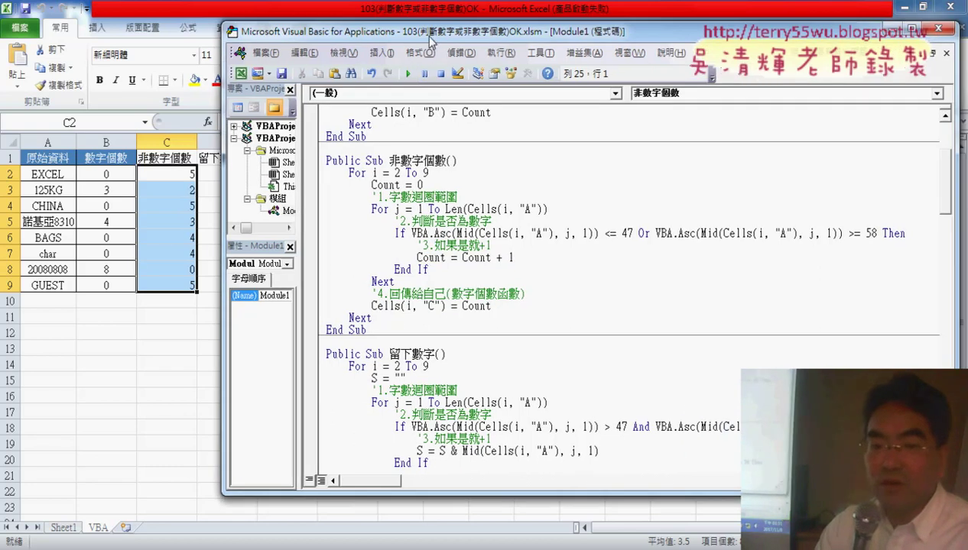
pyautogui.scroll(-2, 493, 266)
pyautogui.scroll(-1, 494, 266)
pyautogui.scroll(-2, 494, 266)
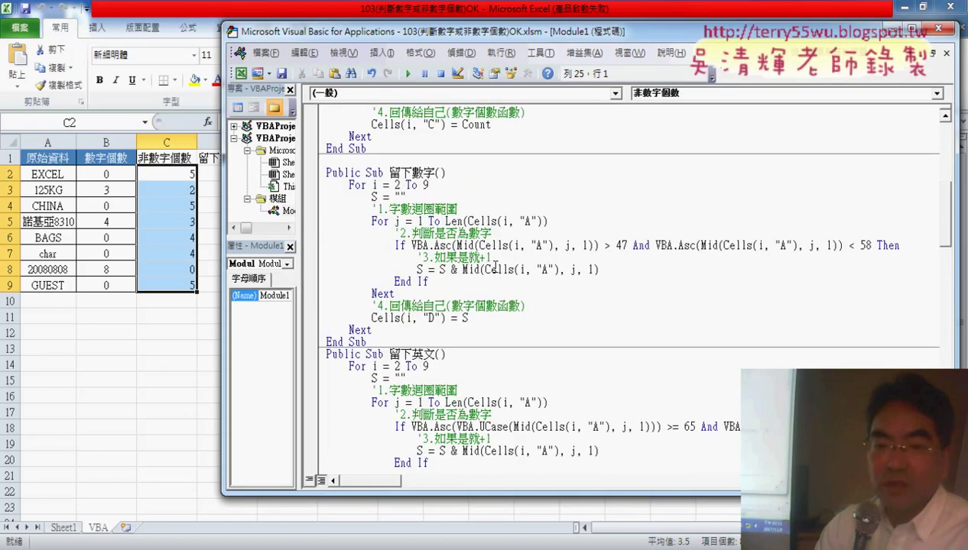
pyautogui.scroll(-5, 494, 266)
pyautogui.scroll(-2, 493, 266)
pyautogui.scroll(-2, 494, 266)
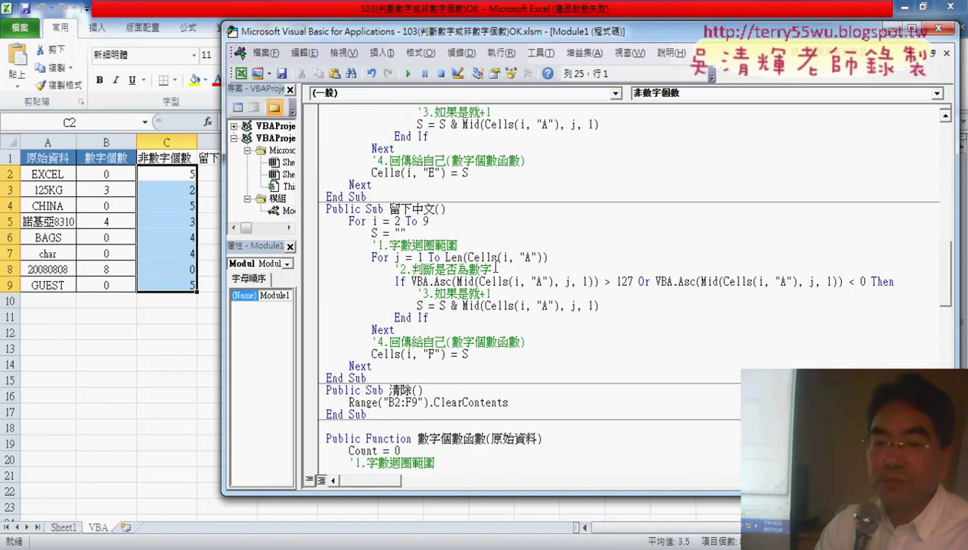
pyautogui.scroll(2, 496, 266)
pyautogui.scroll(2, 496, 266)
pyautogui.scroll(4, 496, 266)
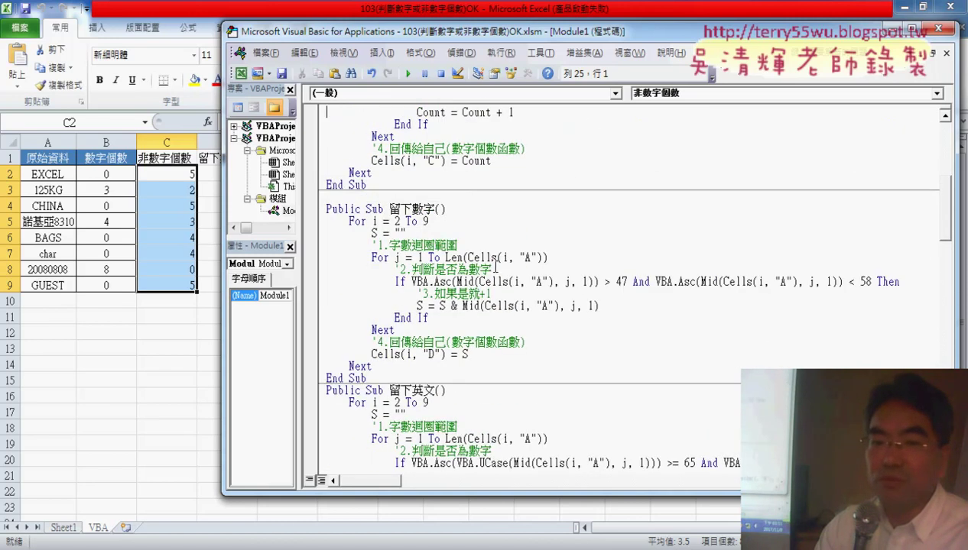
pyautogui.scroll(-1, 495, 265)
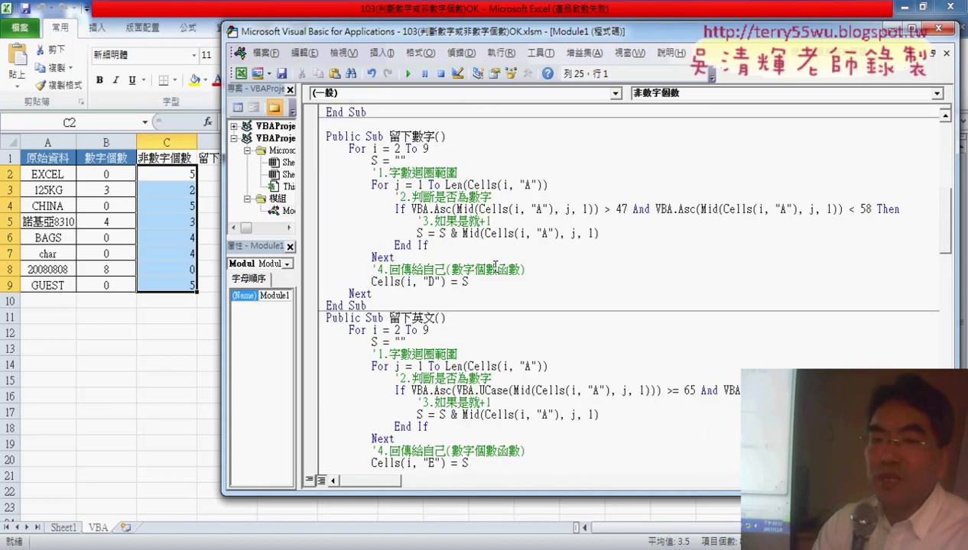
pyautogui.scroll(5, 495, 266)
pyautogui.scroll(3, 495, 265)
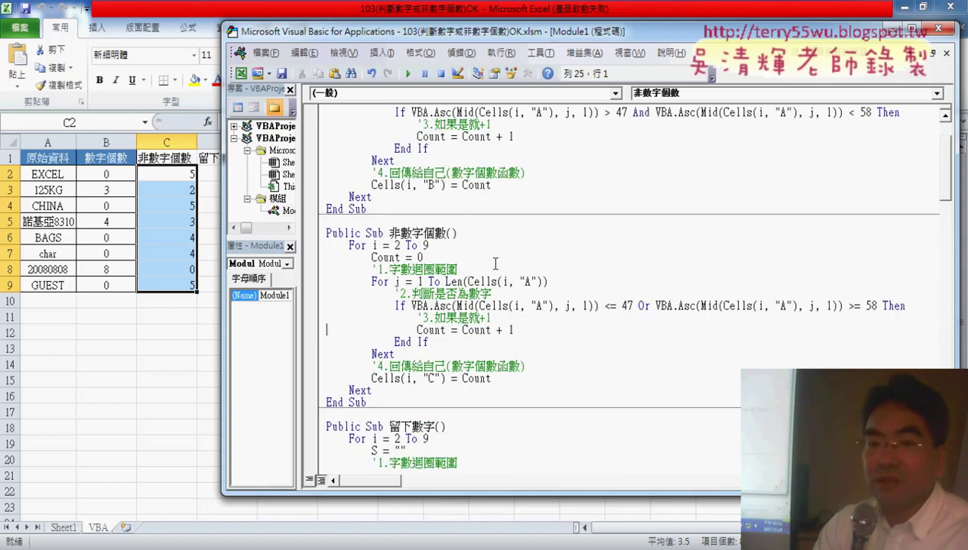
pyautogui.moveTo(372, 257); pyautogui.dragTo(426, 257)
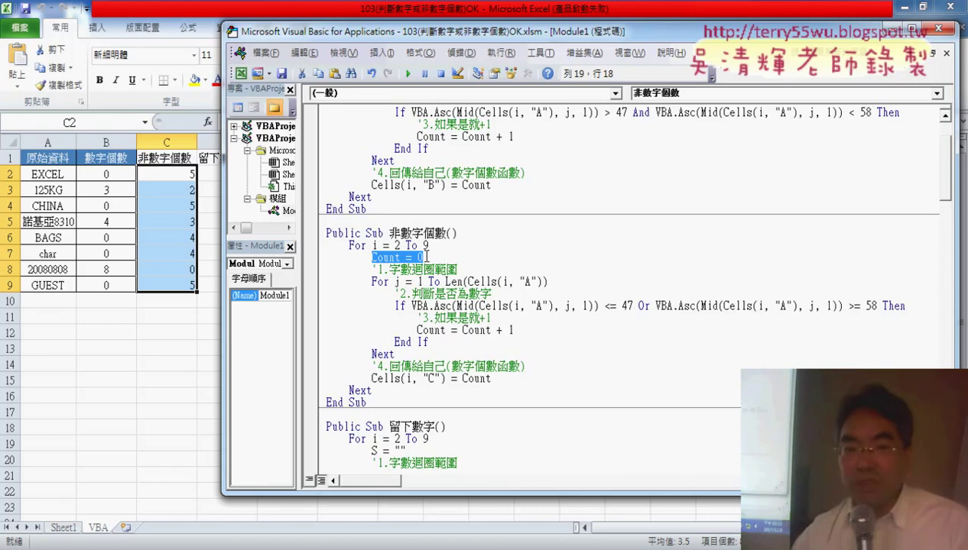
# Delete the old 留下數字 sub from the module.
pyautogui.scroll(-2, 512, 267)
pyautogui.scroll(-2, 506, 279)
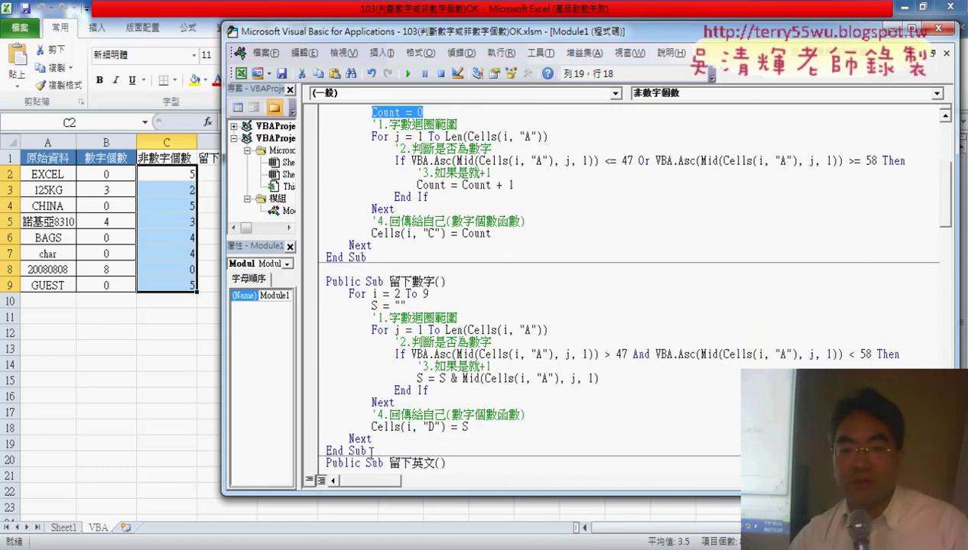
pyautogui.moveTo(370, 451); pyautogui.dragTo(314, 291)
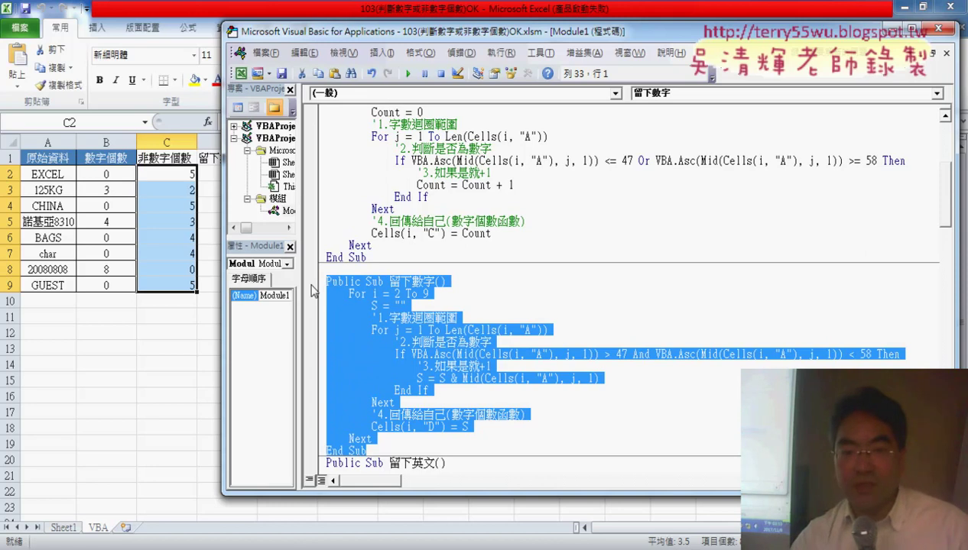
pyautogui.press('Delete')
# Move the 數字個數 sub to just below 非數字個數.
pyautogui.scroll(6, 314, 291)
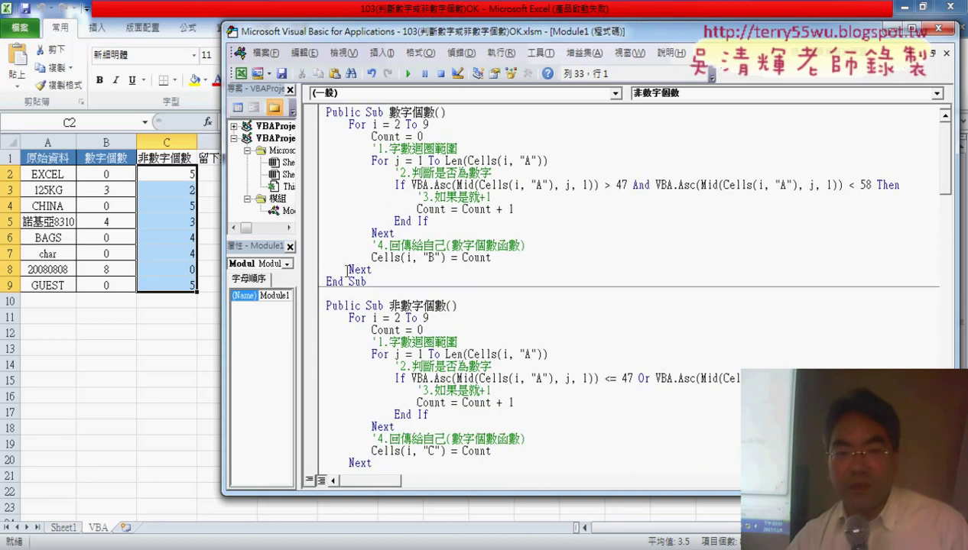
pyautogui.moveTo(367, 282); pyautogui.dragTo(316, 115)
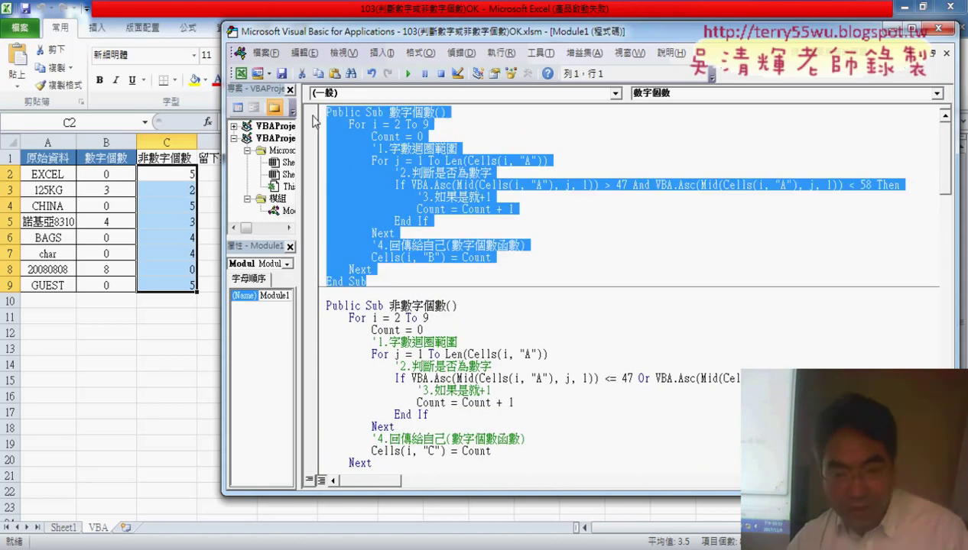
pyautogui.press('Delete')
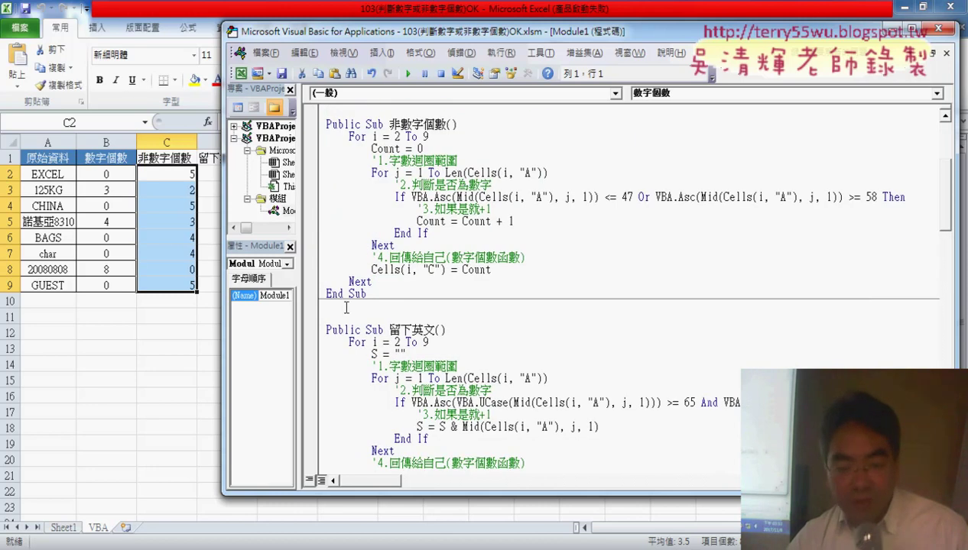
pyautogui.click(339, 308)
pyautogui.write('Public Sub 數字個數()     For i = 2 To 9         Count = 0         \'1.字數迴圈範圍         For j = 1 To Len(Cells(i, "A"))             \'2.判斷是否為數字             If VBA.Asc(Mid(Cells(i, "A"), j, 1)) > 47 And VBA.Asc(Mid(Cells(i, "A"), j, 1)) < 58 Then                 \'3.如果是就+1                 Count = Count + 1             End If         Next         \'4.回傳給自己(數字個數函數)         Cells(i, "B") = Count     Next End Sub')
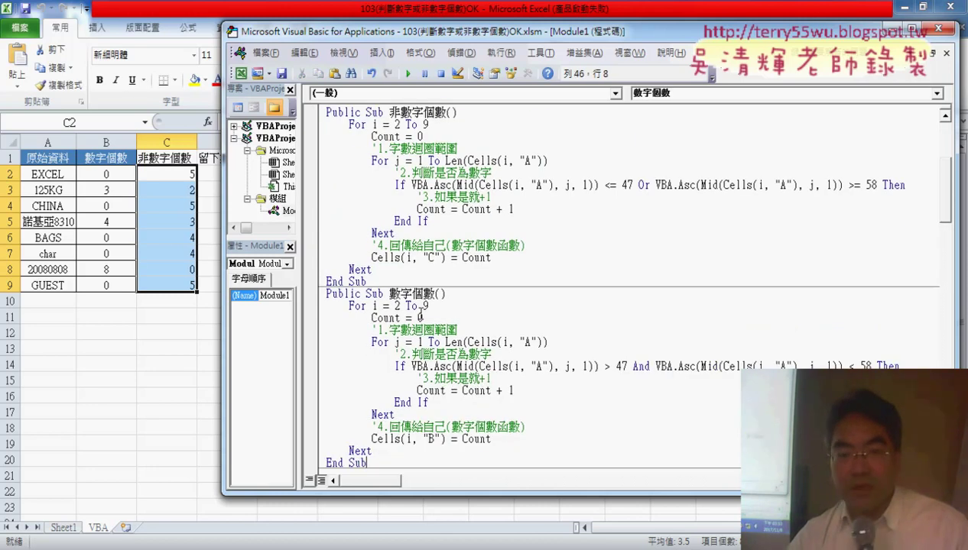
# Rename the moved sub from 數字個數 to 留下數字.
pyautogui.moveTo(424, 294); pyautogui.dragTo(447, 294)
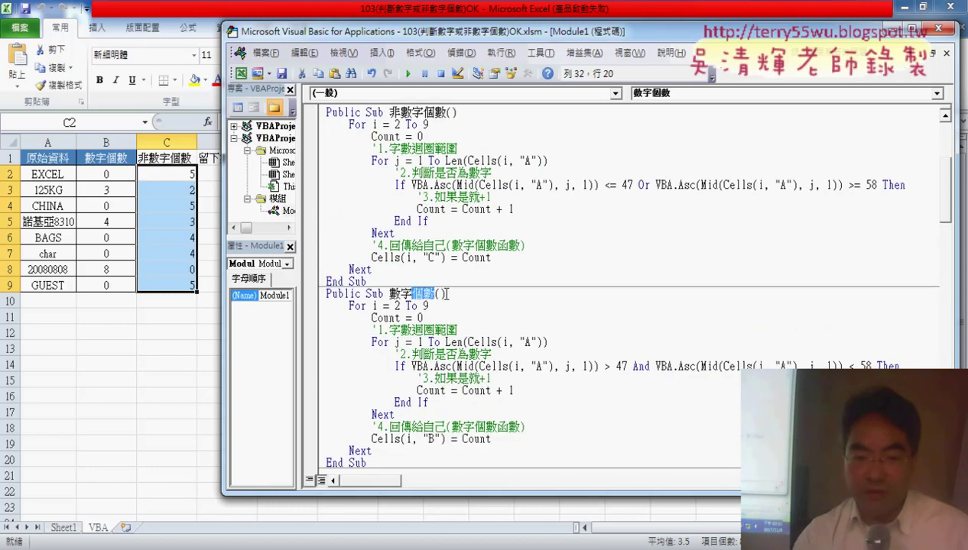
pyautogui.press('Delete')
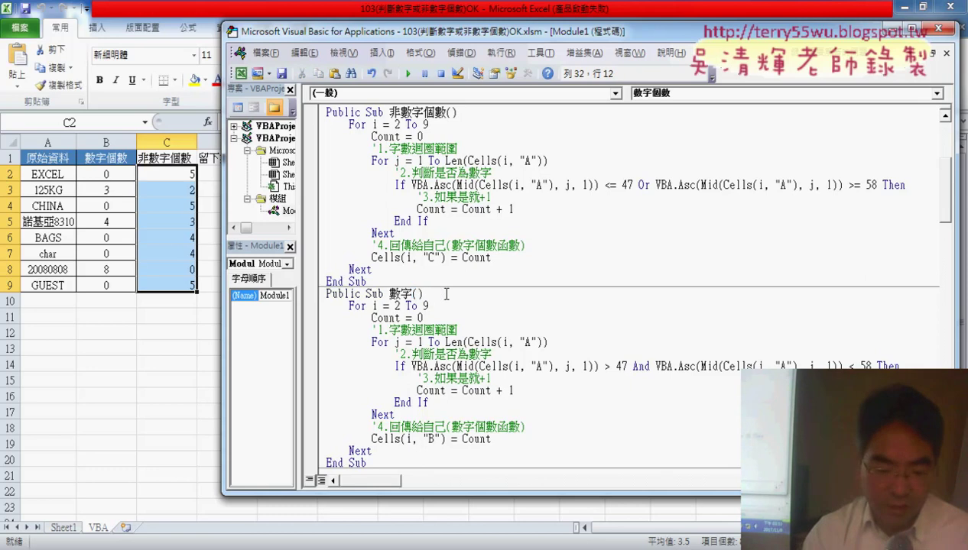
pyautogui.write('ㄉㄧㄡ')
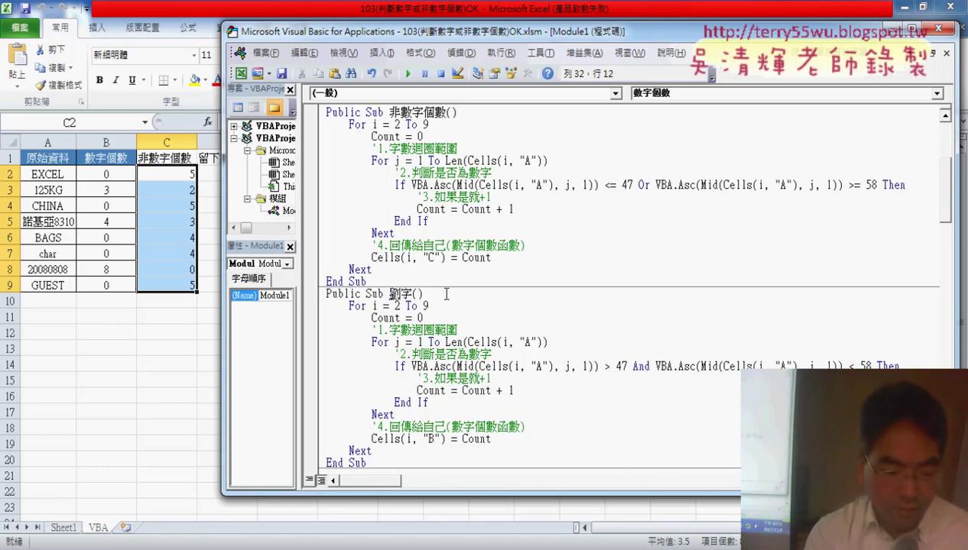
pyautogui.write('ㄒㄧㄚ')
pyautogui.press('Return')
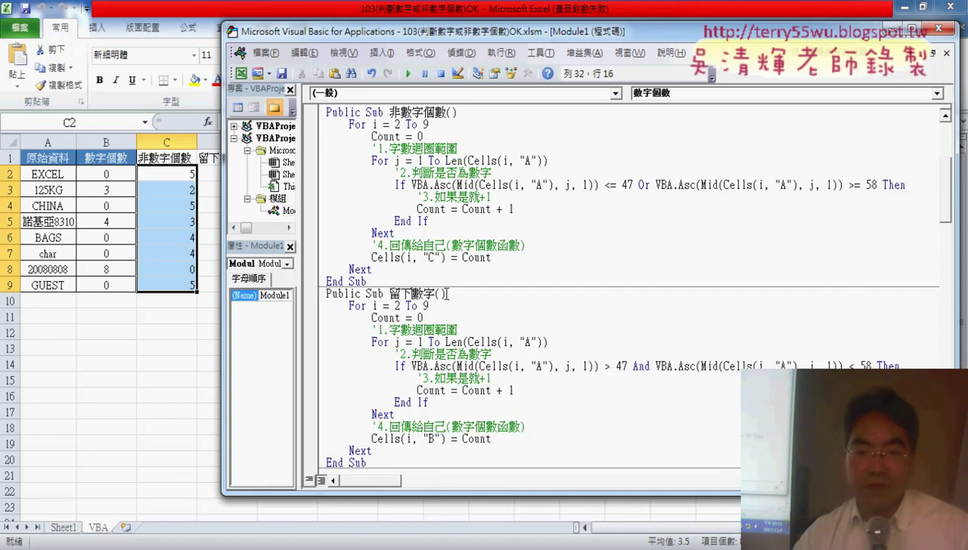
# Replace Count = 0 with S = "" in the new 留下數字 sub.
pyautogui.scroll(-2, 468, 303)
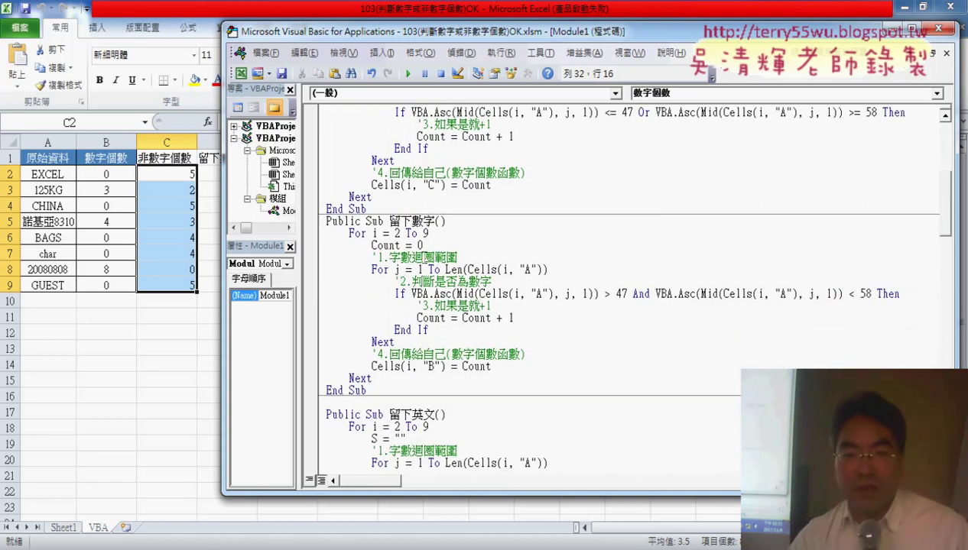
pyautogui.moveTo(372, 245); pyautogui.dragTo(422, 245)
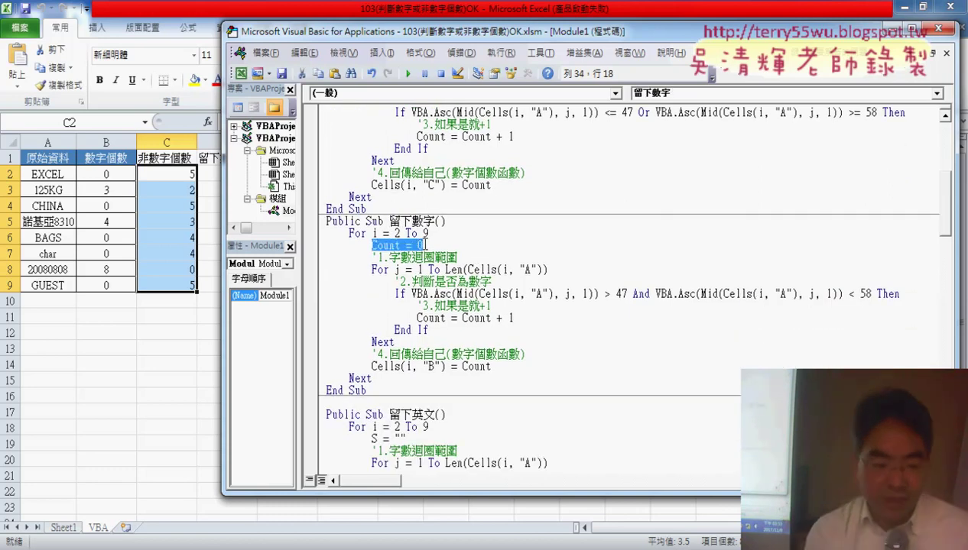
pyautogui.write('S=')
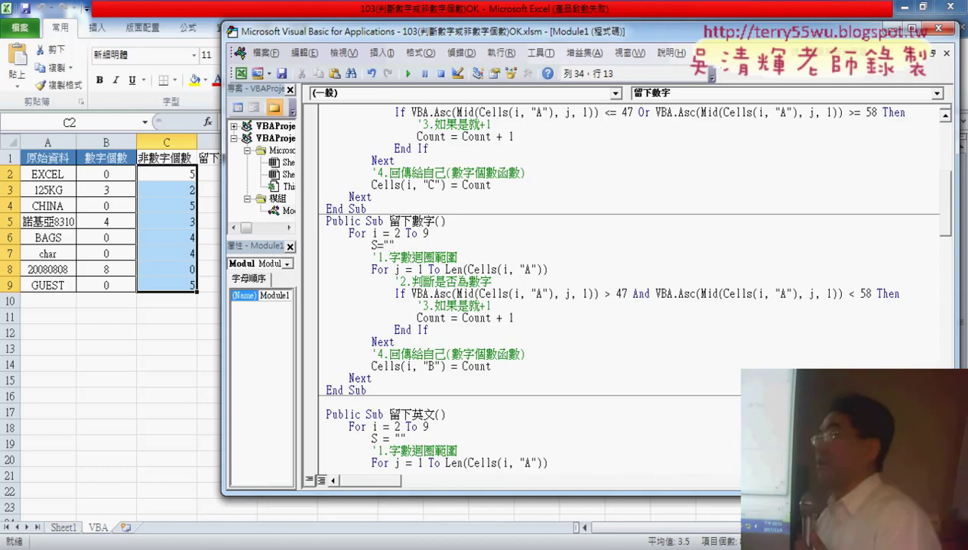
pyautogui.write('""')
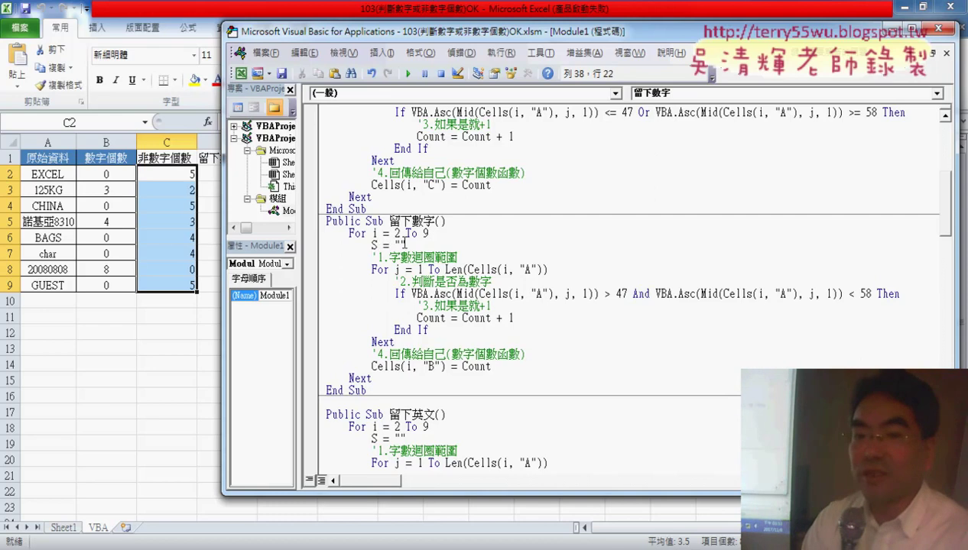
pyautogui.moveTo(406, 245); pyautogui.dragTo(395, 245)
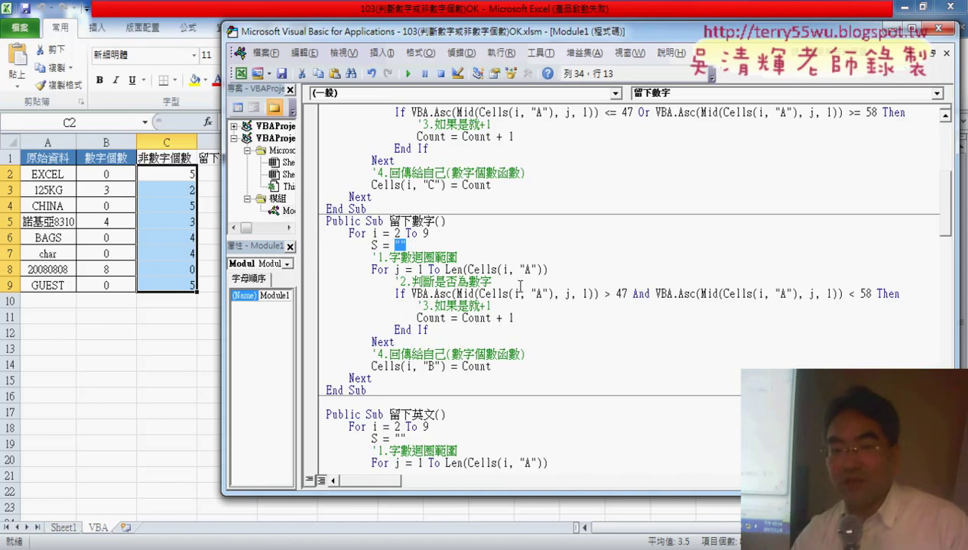
pyautogui.scroll(-1, 520, 285)
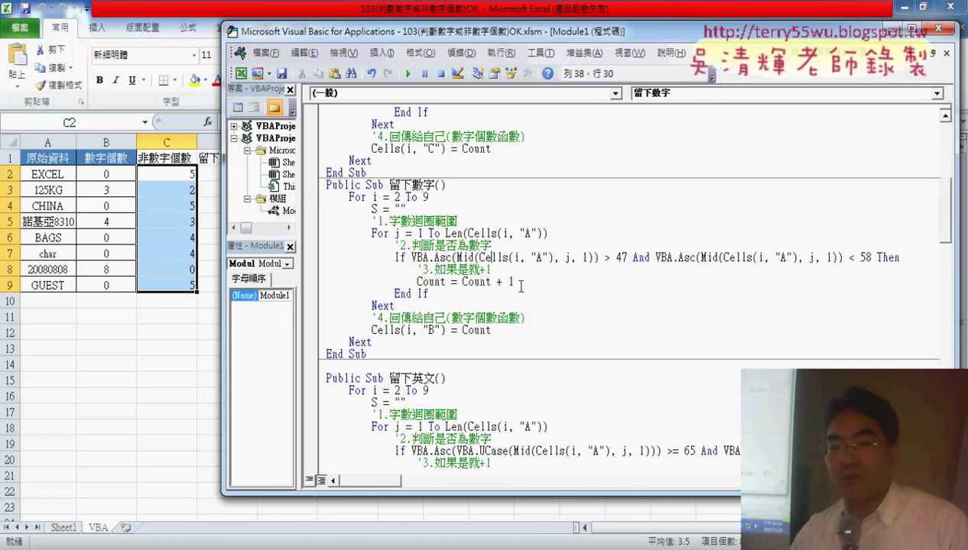
# Turn Count = Count + 1 into S = S & in the digit branch.
pyautogui.doubleClick(426, 281)
pyautogui.write('S')
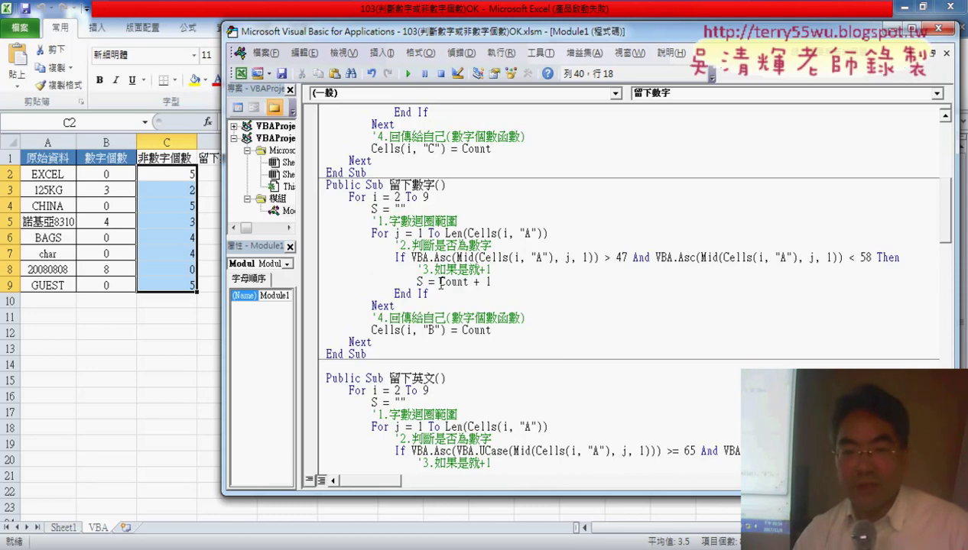
pyautogui.moveTo(440, 283); pyautogui.dragTo(468, 283)
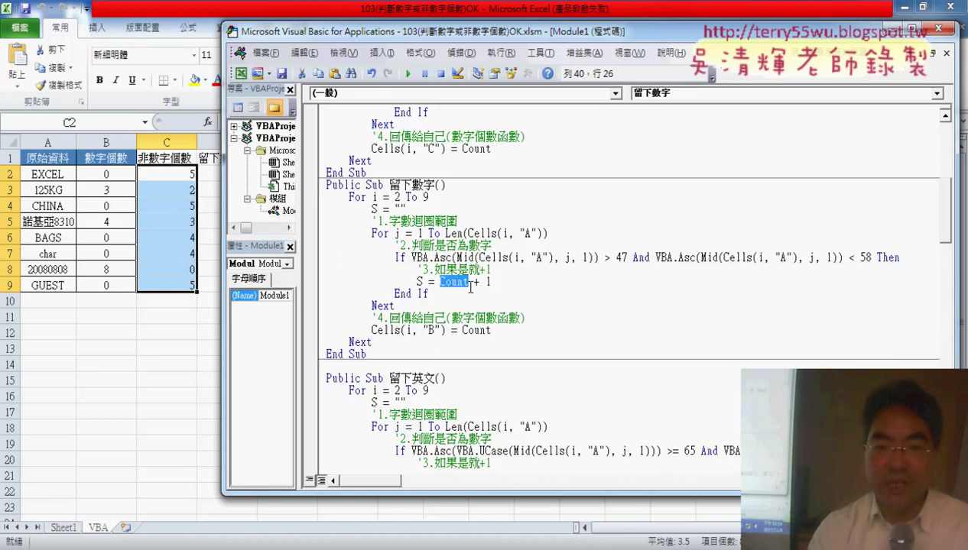
pyautogui.write('S')
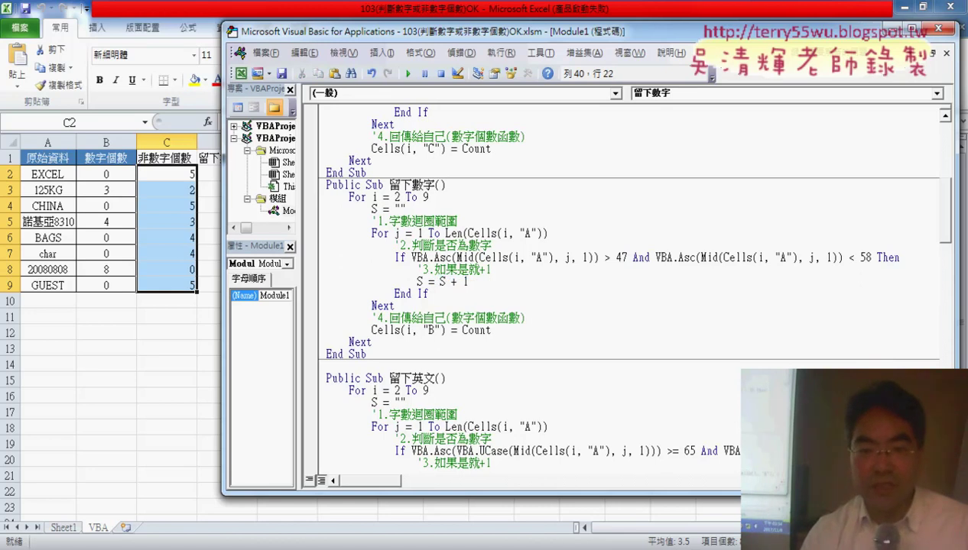
pyautogui.press('Right')
pyautogui.write('&')
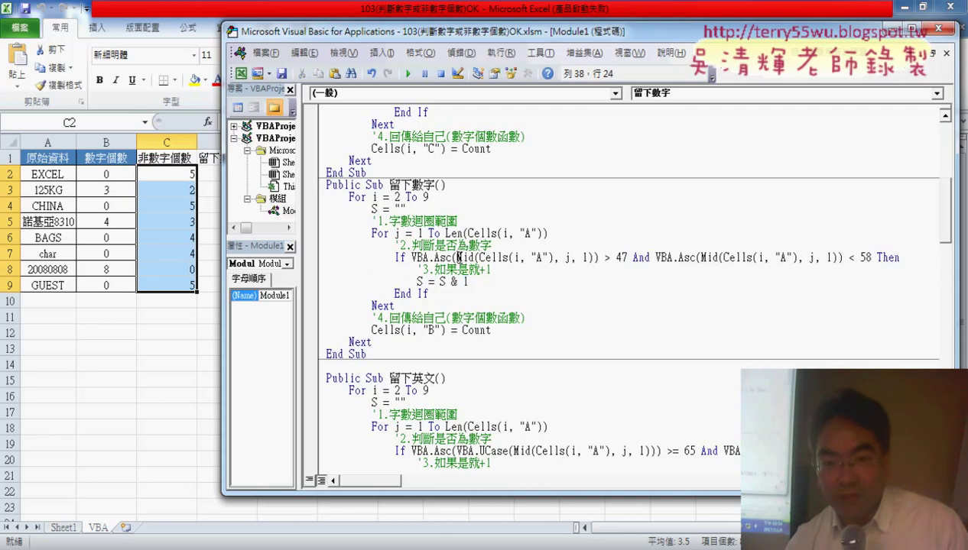
# Copy Mid(Cells(i, "A"), j, 1) from the If line after S = S & and remove the stray 1.
pyautogui.moveTo(458, 257); pyautogui.dragTo(572, 259)
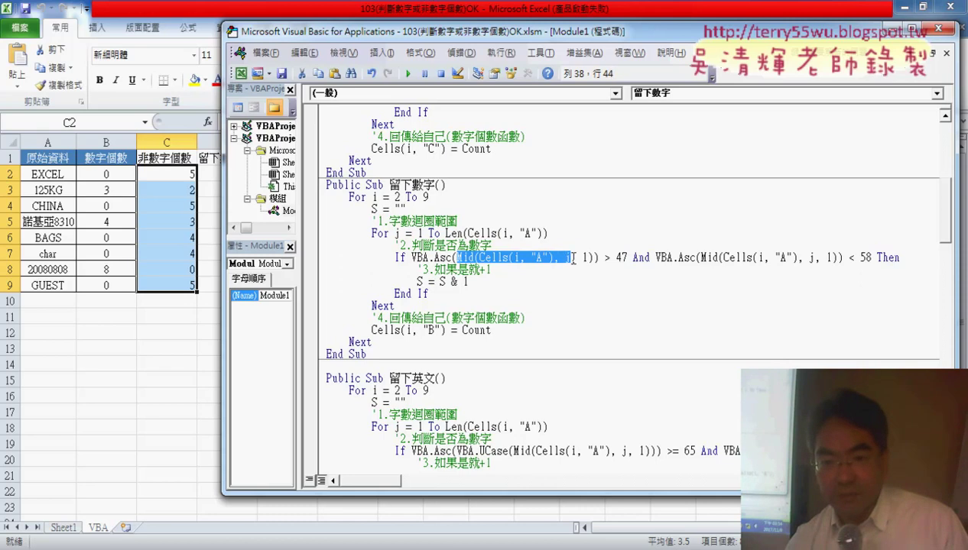
pyautogui.moveTo(572, 259); pyautogui.dragTo(594, 259)
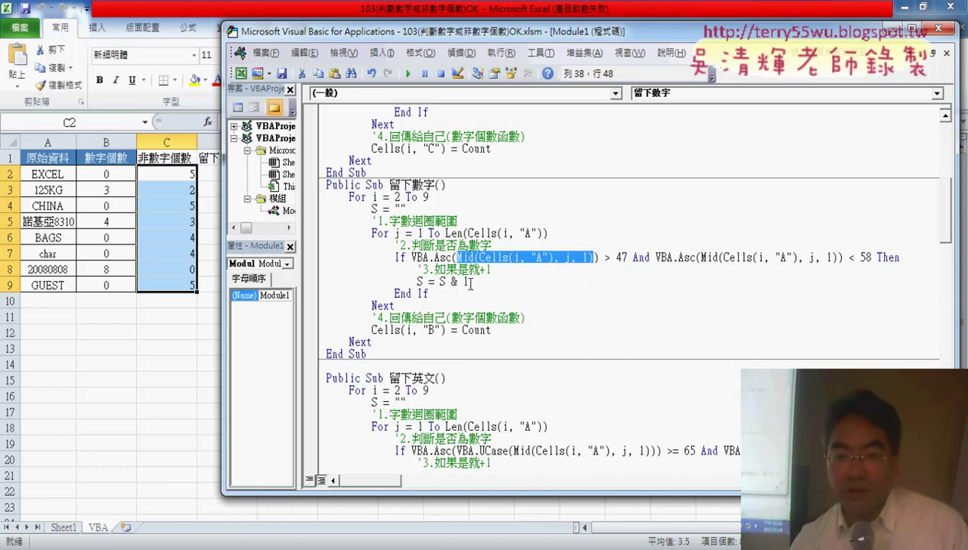
pyautogui.moveTo(479, 261); pyautogui.dragTo(476, 281)
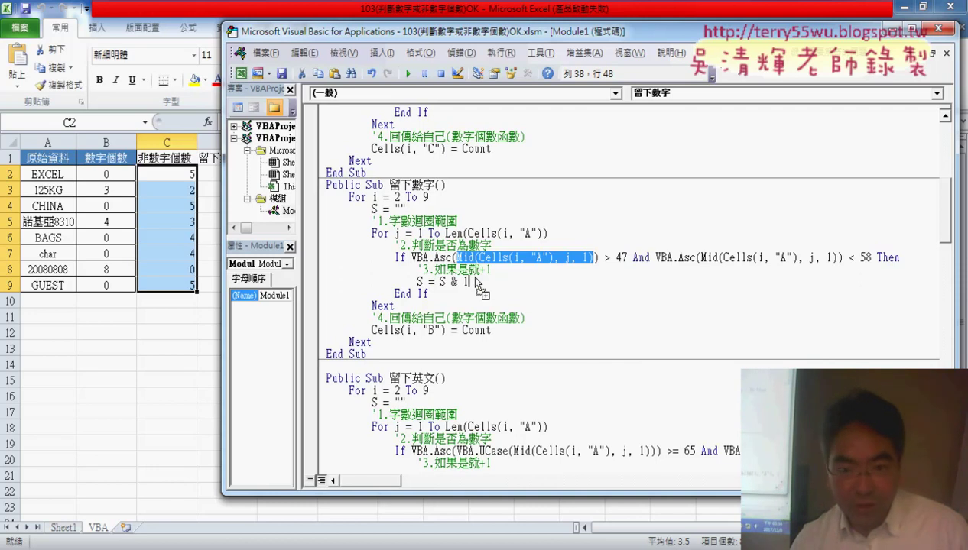
pyautogui.moveTo(475, 282); pyautogui.dragTo(469, 282)
pyautogui.hotkey('shift', 'Left')
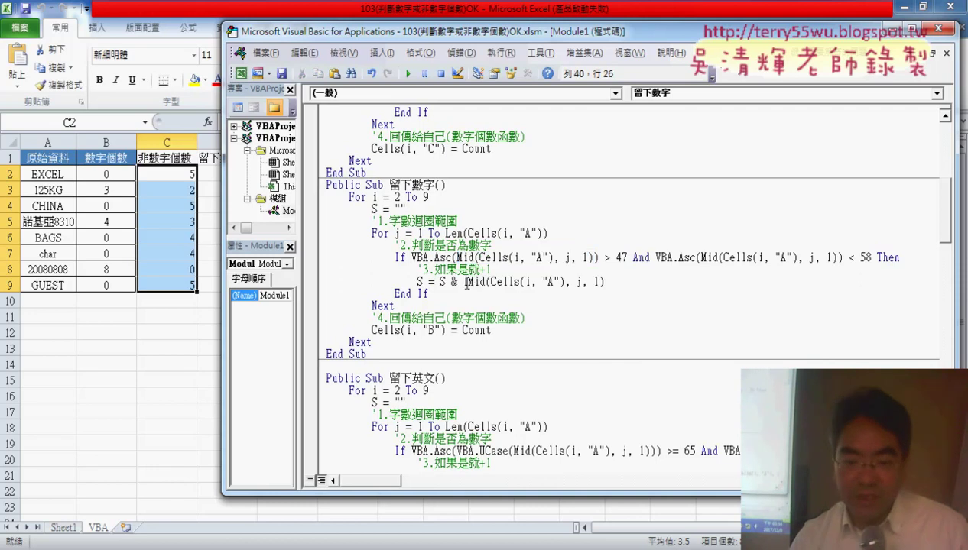
pyautogui.press('Delete')
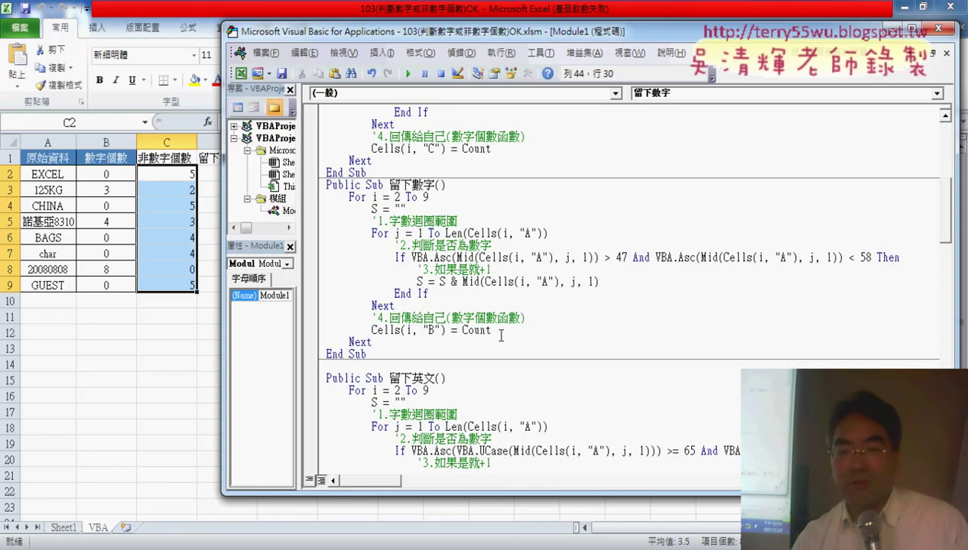
# Change the output line from Cells(i, "B") = Count to Cells(i, "D") = S.
pyautogui.hotkey('ctrl', 'shift', 'Left')
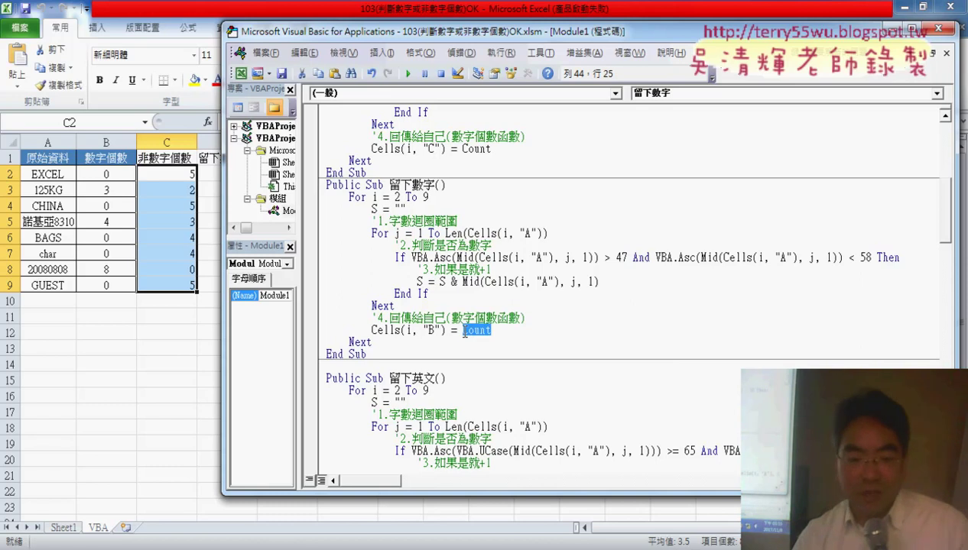
pyautogui.write('S')
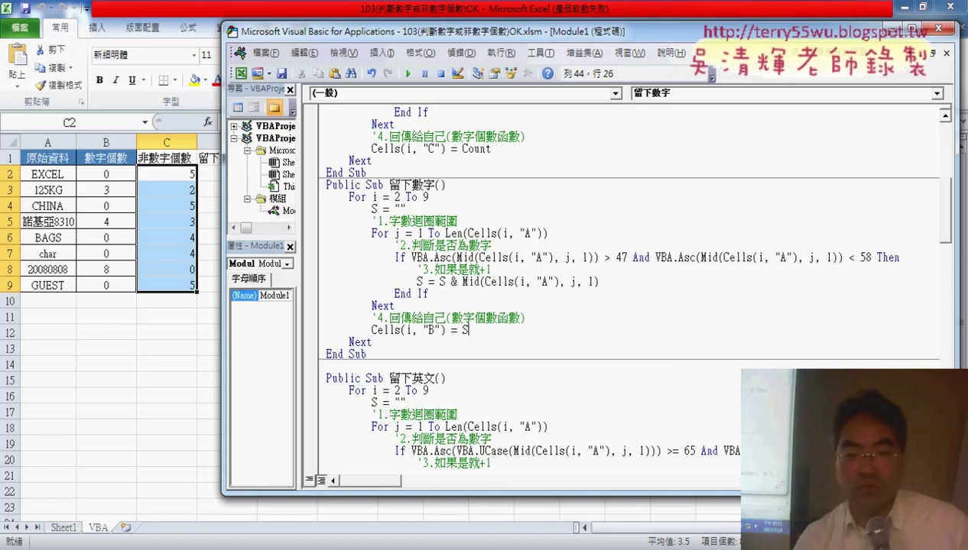
pyautogui.moveTo(386, 33); pyautogui.dragTo(459, 32)
pyautogui.doubleClick(504, 329)
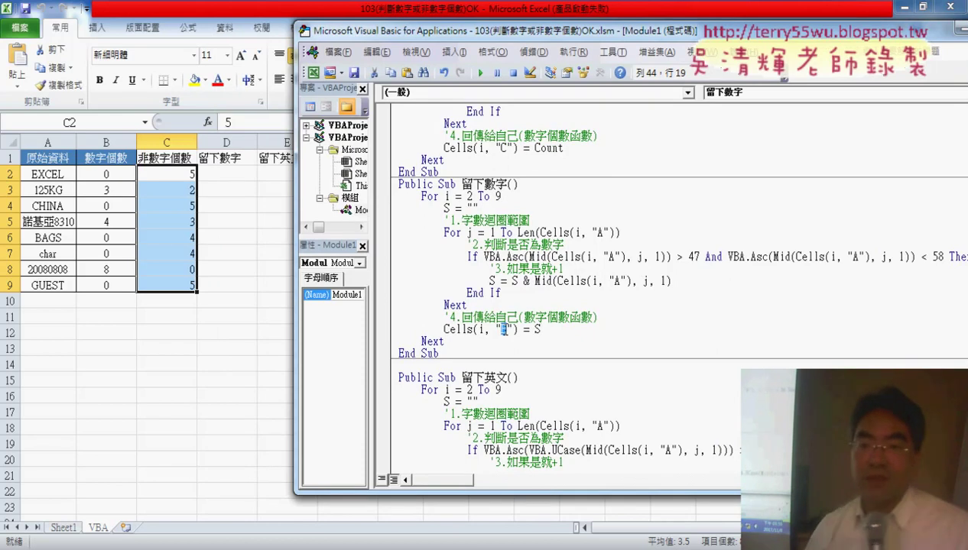
pyautogui.write('D')
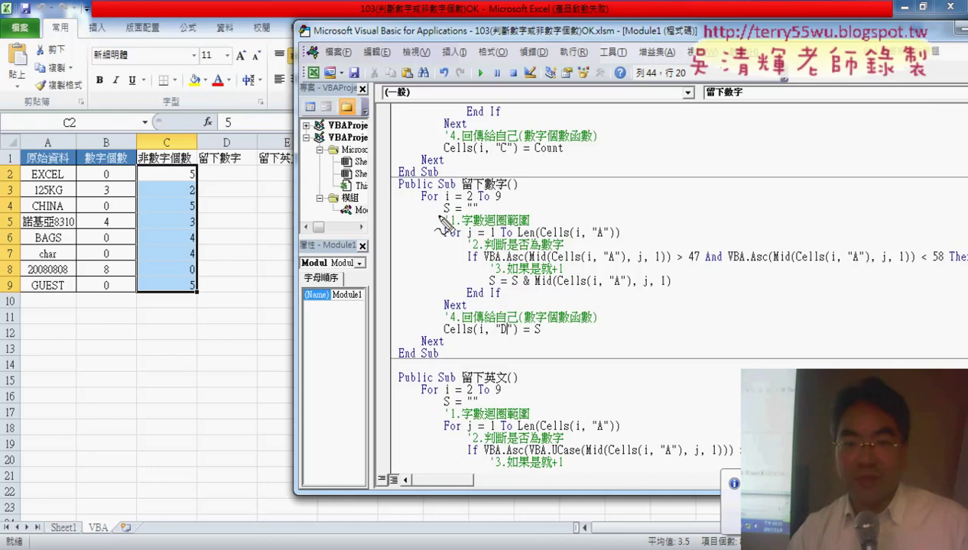
pyautogui.moveTo(442, 222); pyautogui.dragTo(486, 223)
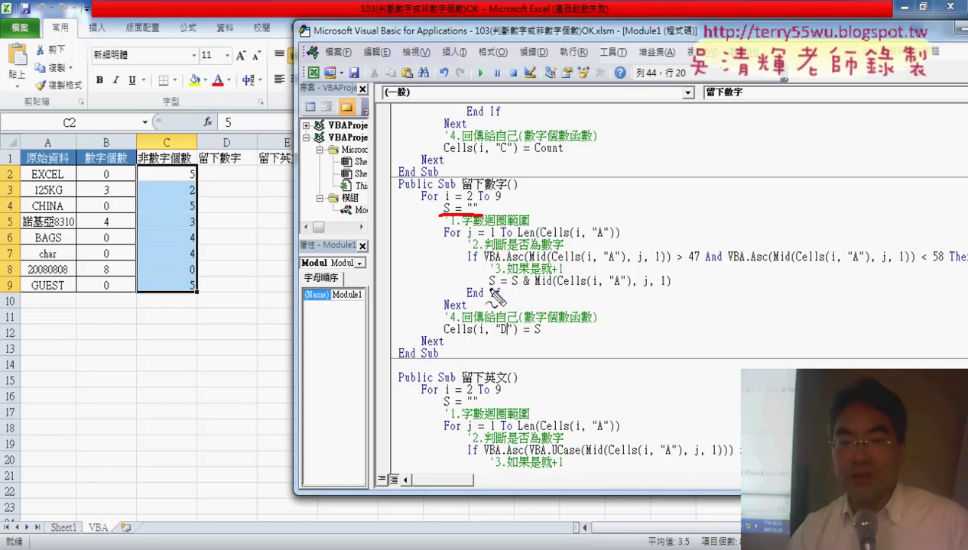
pyautogui.moveTo(511, 289); pyautogui.dragTo(520, 289)
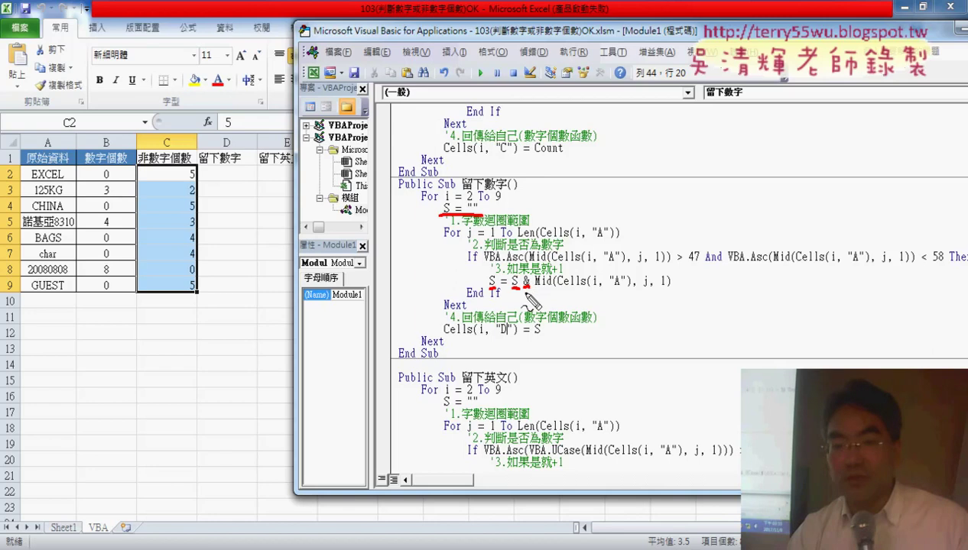
pyautogui.moveTo(523, 291)
pyautogui.mouseDown()
pyautogui.moveTo(585, 264)
pyautogui.moveTo(662, 263)
pyautogui.mouseUp()
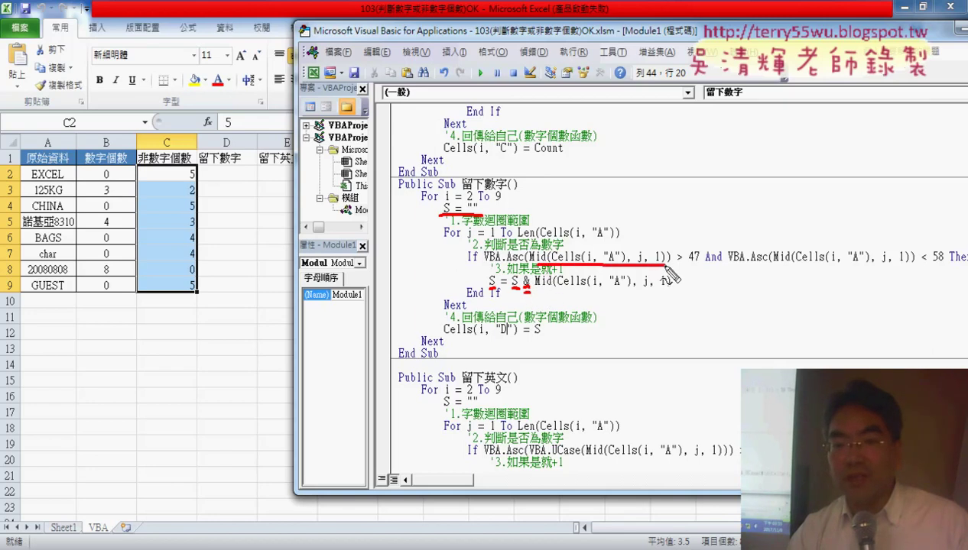
pyautogui.moveTo(551, 292); pyautogui.dragTo(656, 293)
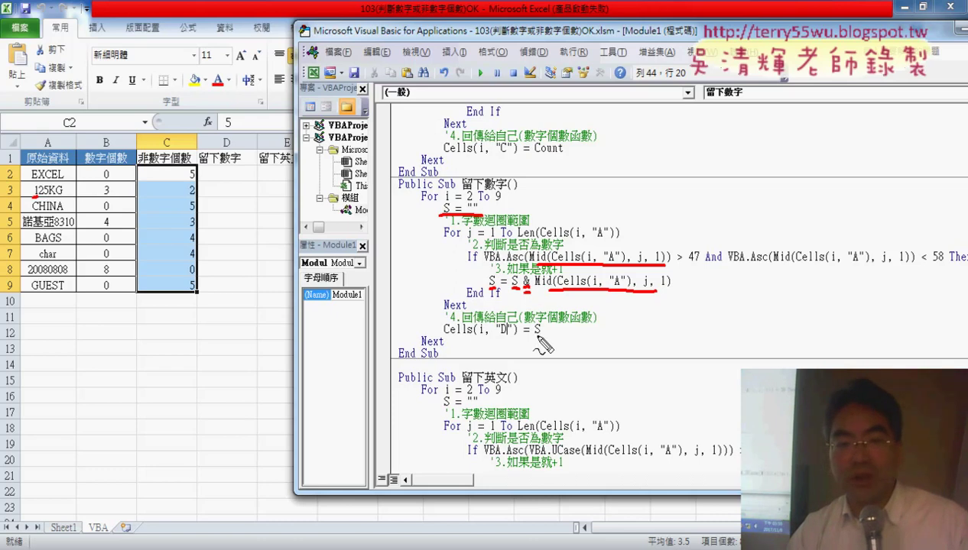
pyautogui.moveTo(537, 338); pyautogui.dragTo(543, 324)
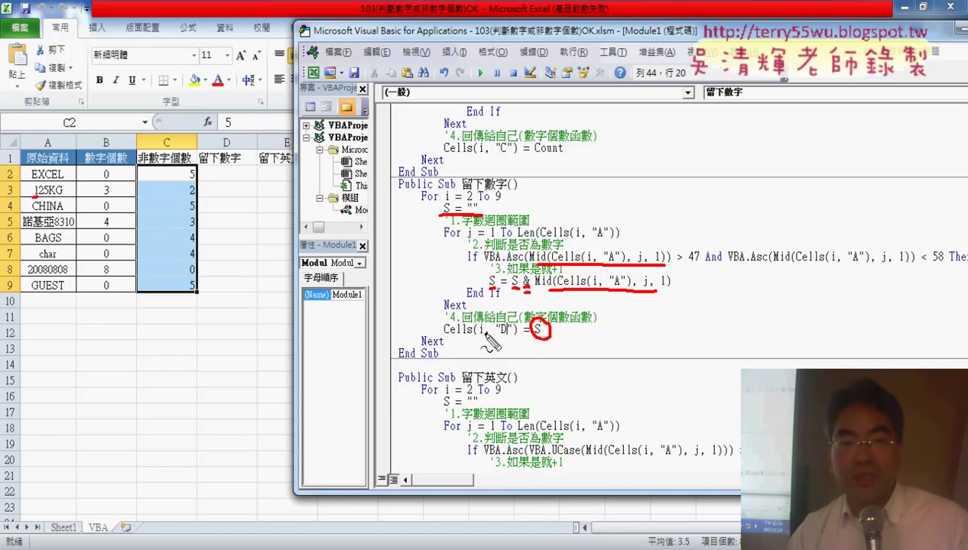
pyautogui.moveTo(230, 179)
pyautogui.mouseDown()
pyautogui.moveTo(218, 198)
pyautogui.moveTo(245, 183)
pyautogui.mouseUp()
pyautogui.moveTo(442, 336)
pyautogui.mouseDown()
pyautogui.moveTo(419, 330)
pyautogui.moveTo(245, 200)
pyautogui.moveTo(247, 217)
pyautogui.moveTo(289, 206)
pyautogui.mouseUp()
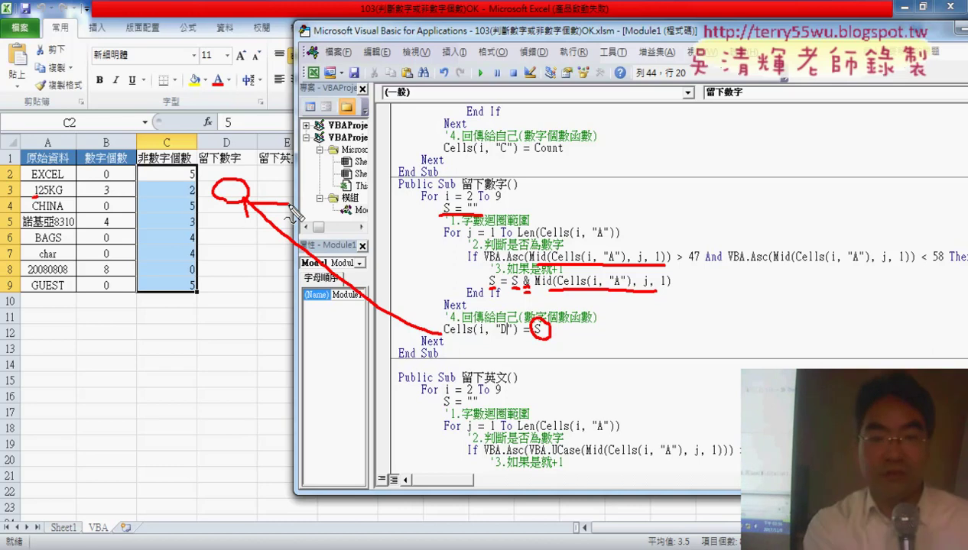
pyautogui.press('Escape')
# Step into the 留下數字 macro with F8, then run it to fill column D with 125, 8310, 20080808.
pyautogui.click(564, 246)
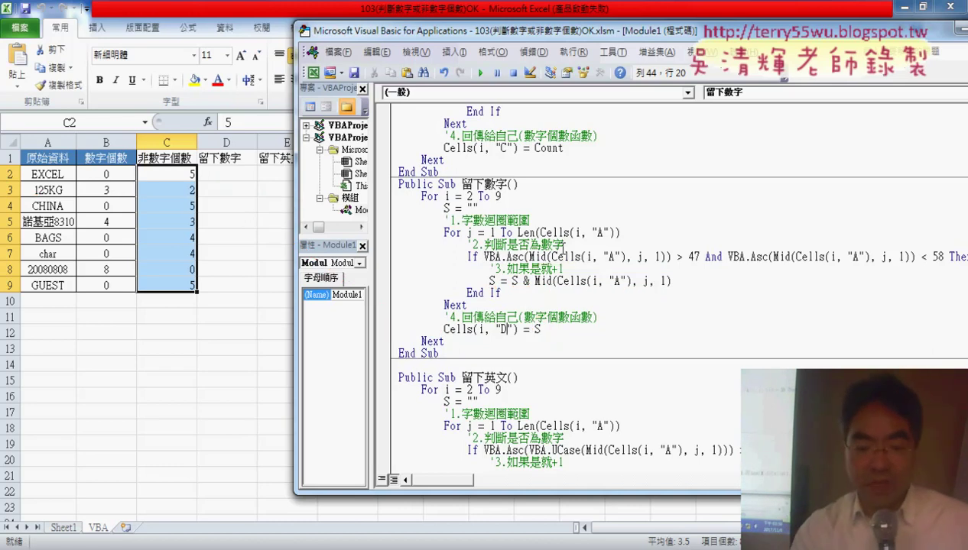
pyautogui.press('F8')
pyautogui.press('F8')
pyautogui.press('F8')
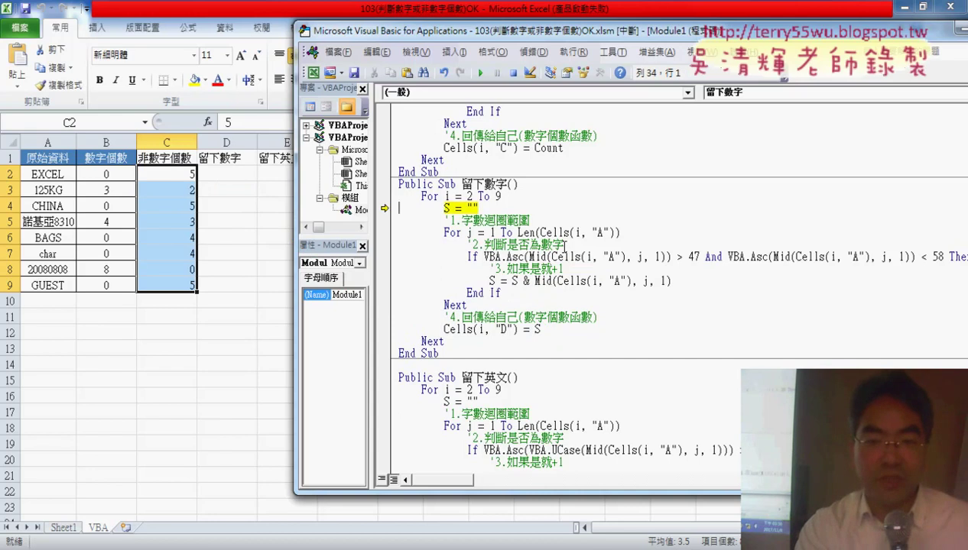
pyautogui.press('F8')
pyautogui.press('F8')
pyautogui.press('F8')
pyautogui.press('F8')
pyautogui.press('F8')
pyautogui.press('F8')
pyautogui.press('F8')
pyautogui.press('F8')
pyautogui.press('F8')
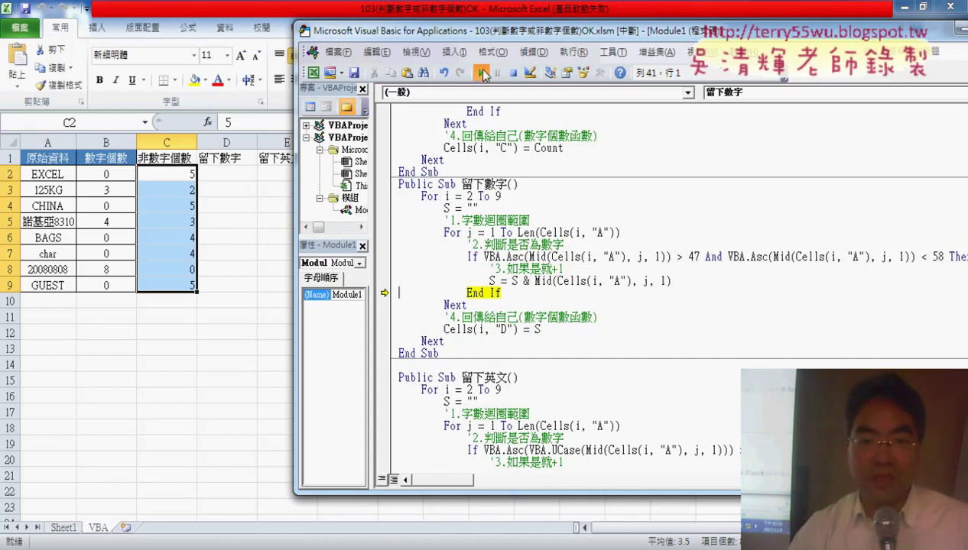
pyautogui.click(483, 72)
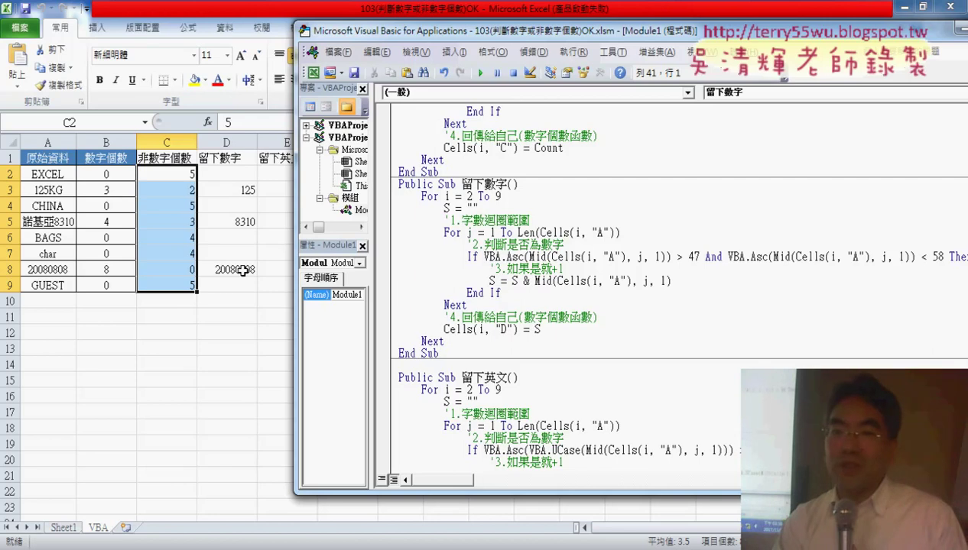
# Open Excel developer Help and browse to the Visual Basic language reference Functions list.
pyautogui.click(620, 73)
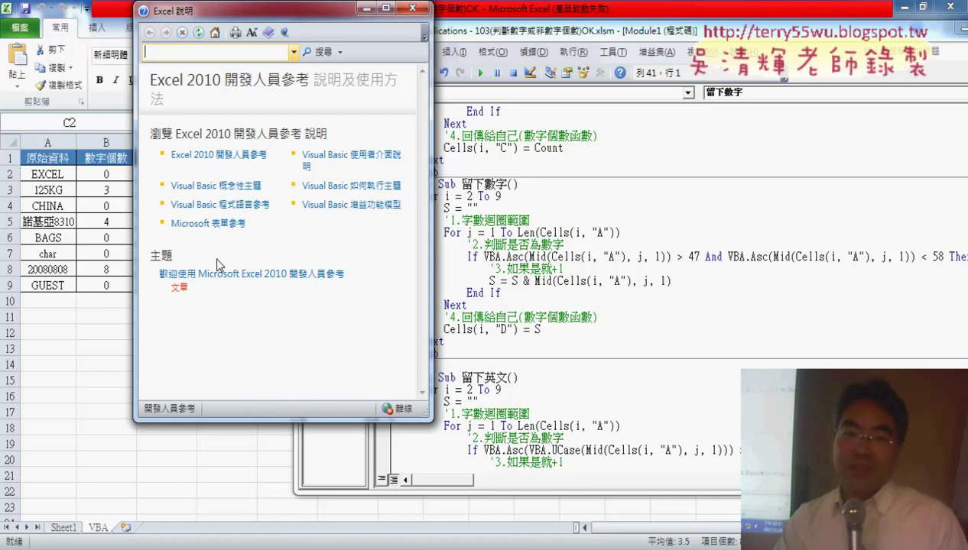
pyautogui.click(222, 204)
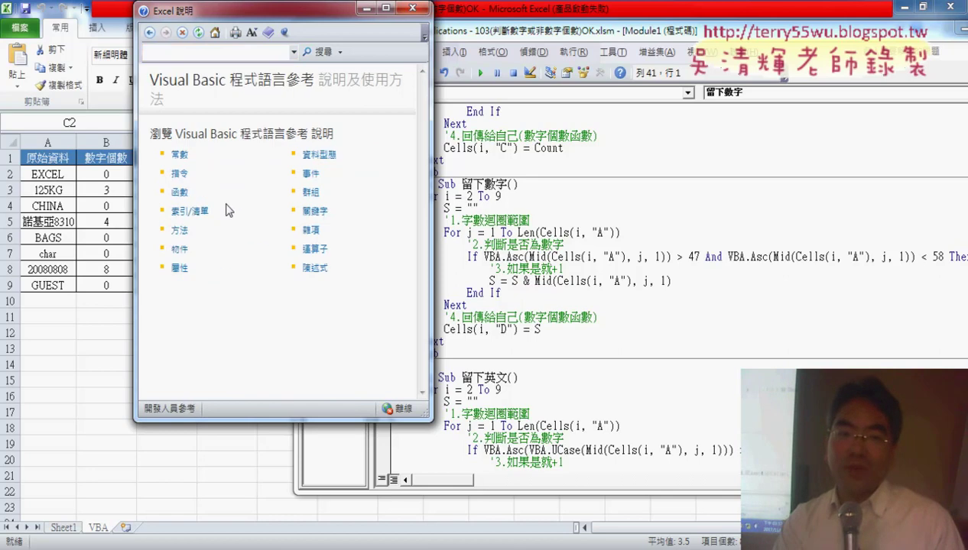
pyautogui.click(179, 191)
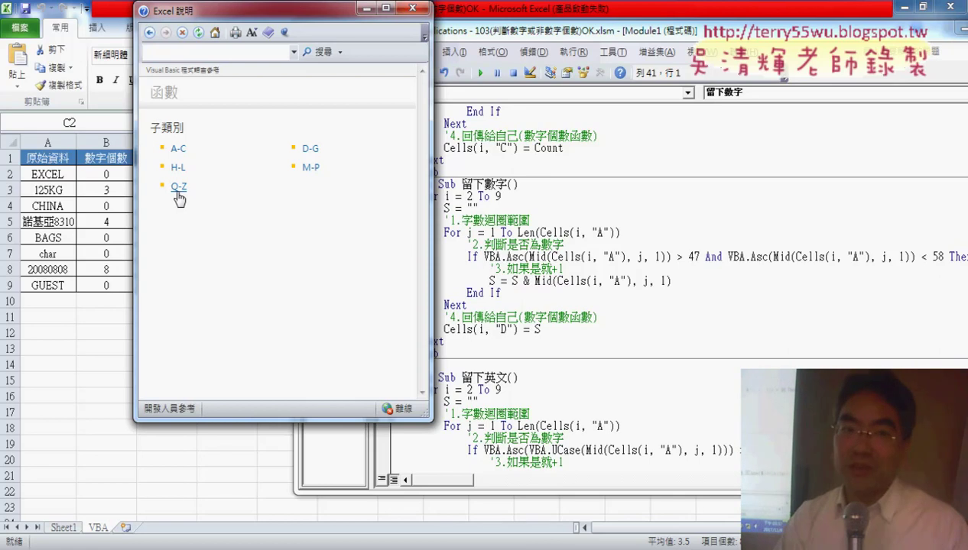
pyautogui.click(221, 54)
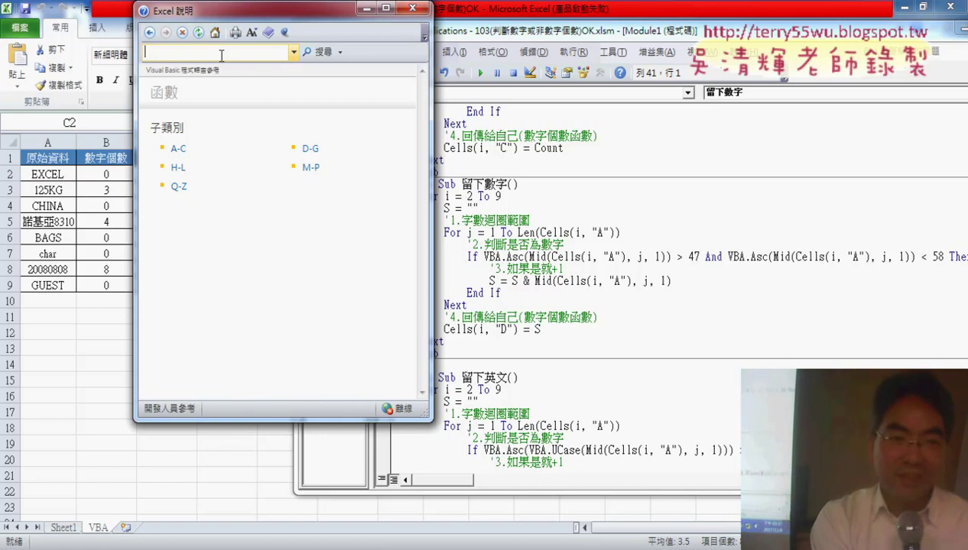
# Search Excel Help for 大寫 and look over the results.
pyautogui.write('da')
pyautogui.press('BackSpace')
pyautogui.press('BackSpace')
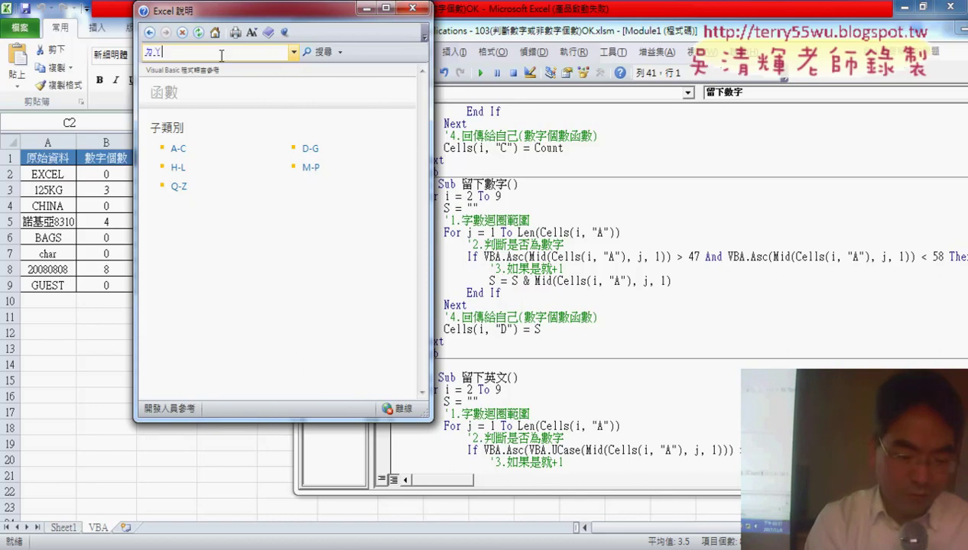
pyautogui.write('大寫')
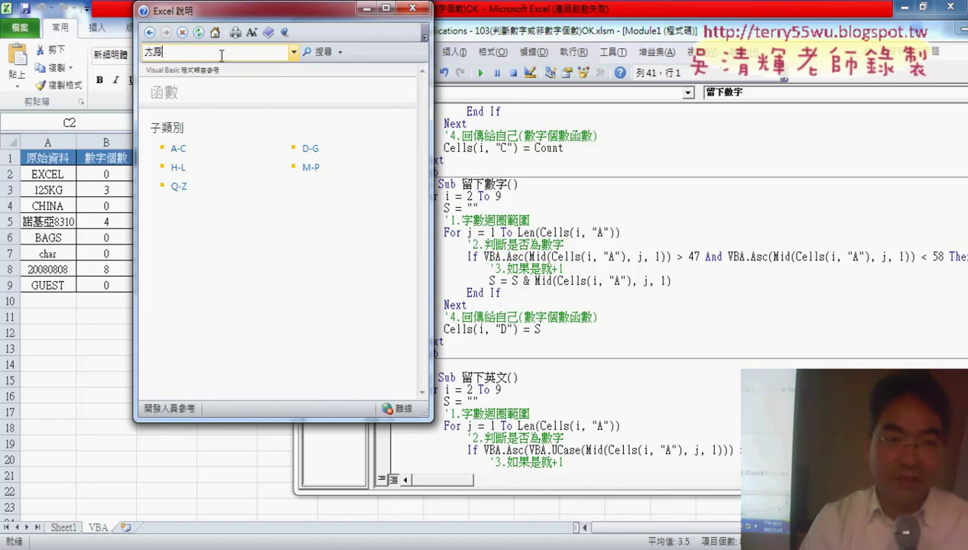
pyautogui.press('Return')
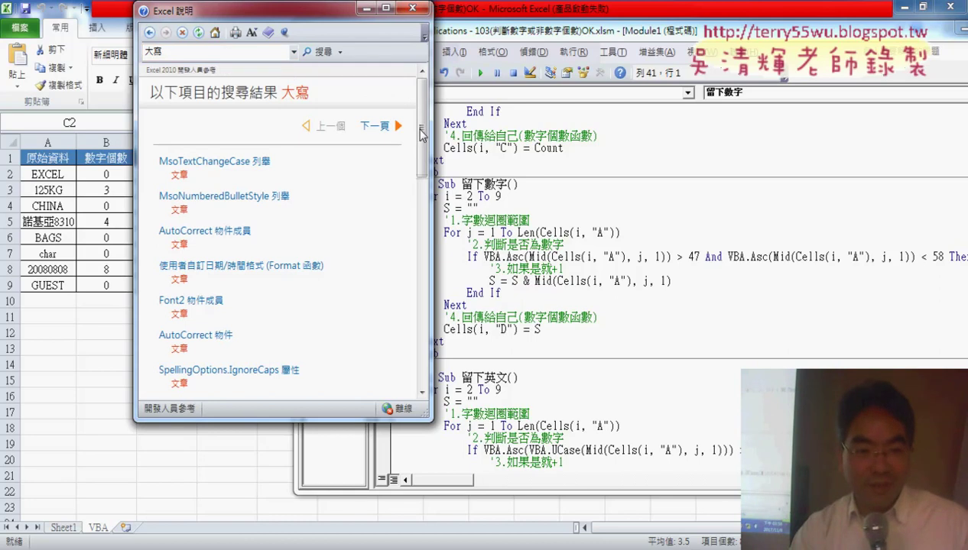
pyautogui.moveTo(422, 134); pyautogui.dragTo(421, 198)
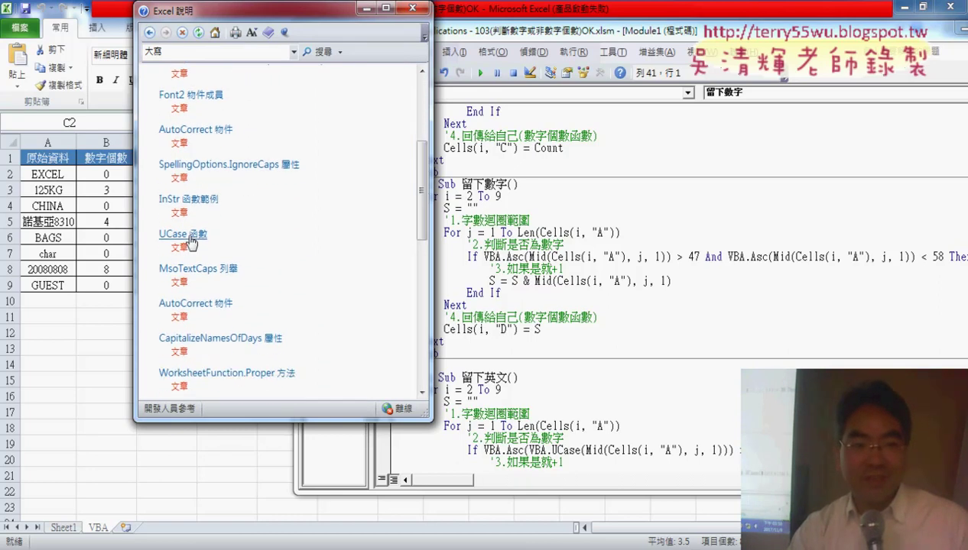
pyautogui.scroll(5, 191, 243)
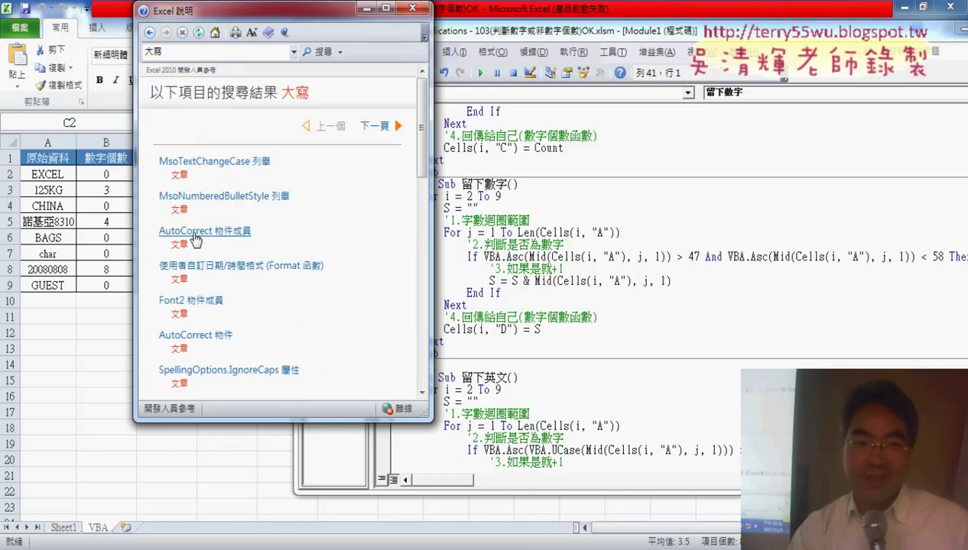
# Refine the Help search to 小寫 大寫 and rerun it.
pyautogui.click(177, 52)
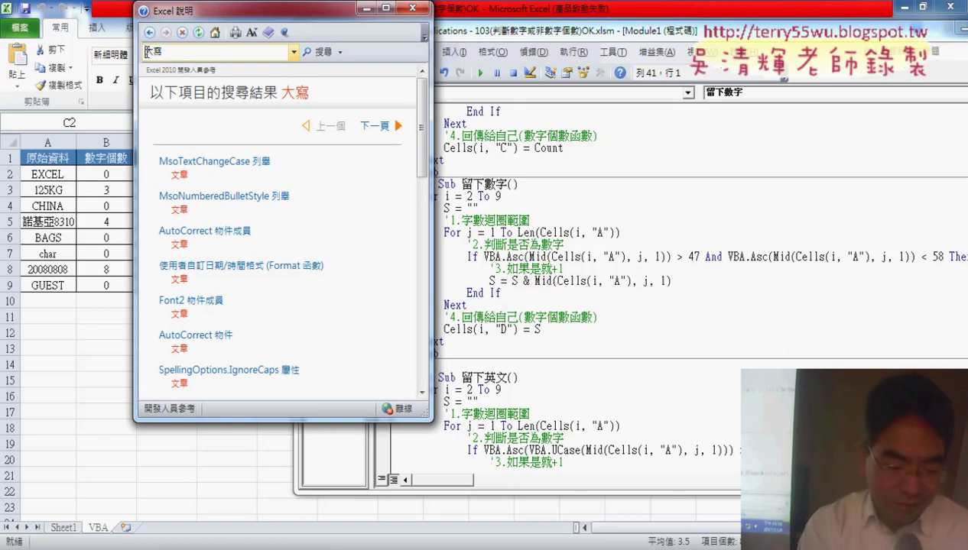
pyautogui.press('Home')
pyautogui.write('U')
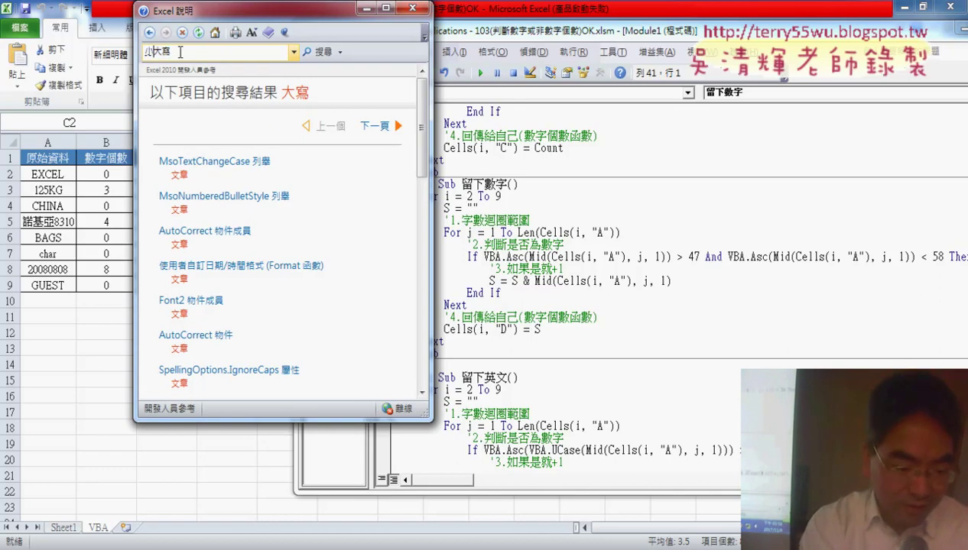
pyautogui.write('ㄒㄧ')
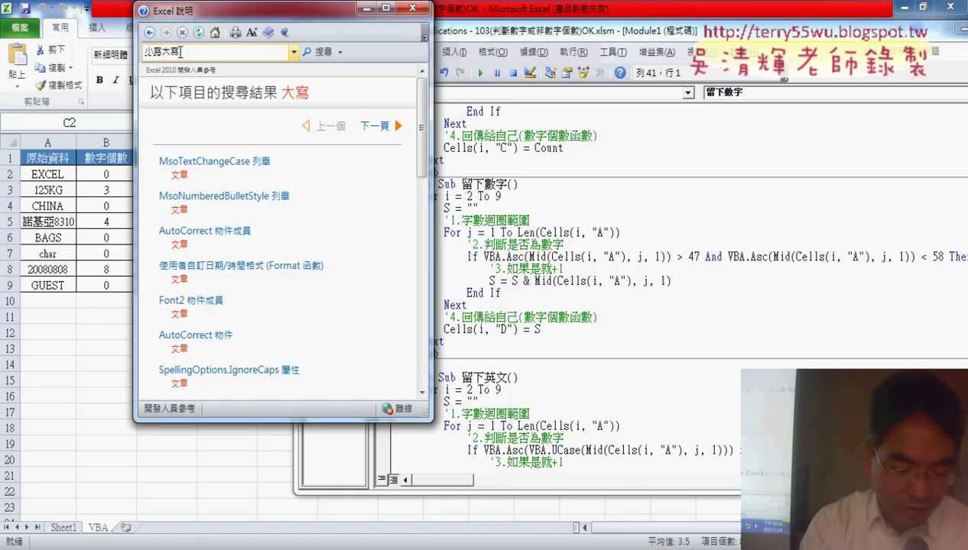
pyautogui.write(' 3')
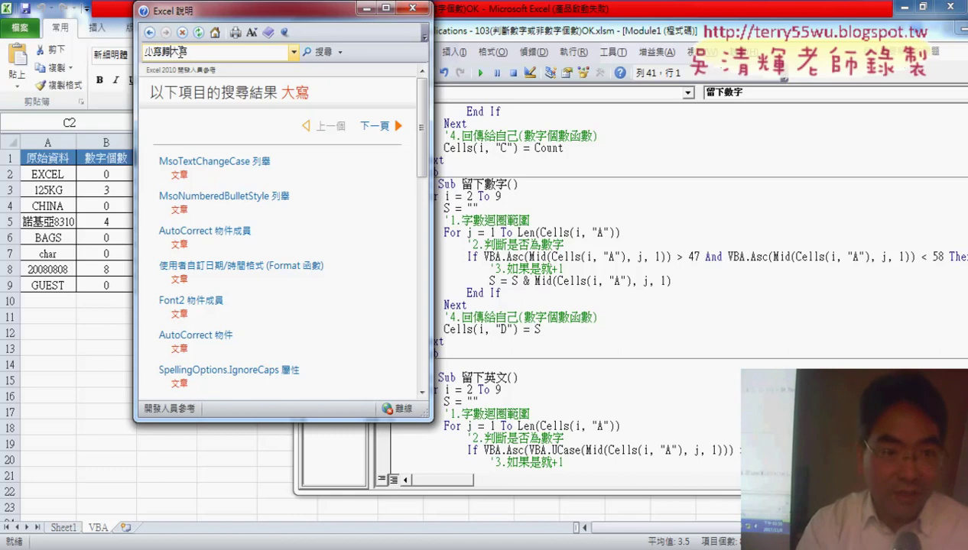
pyautogui.press('Return')
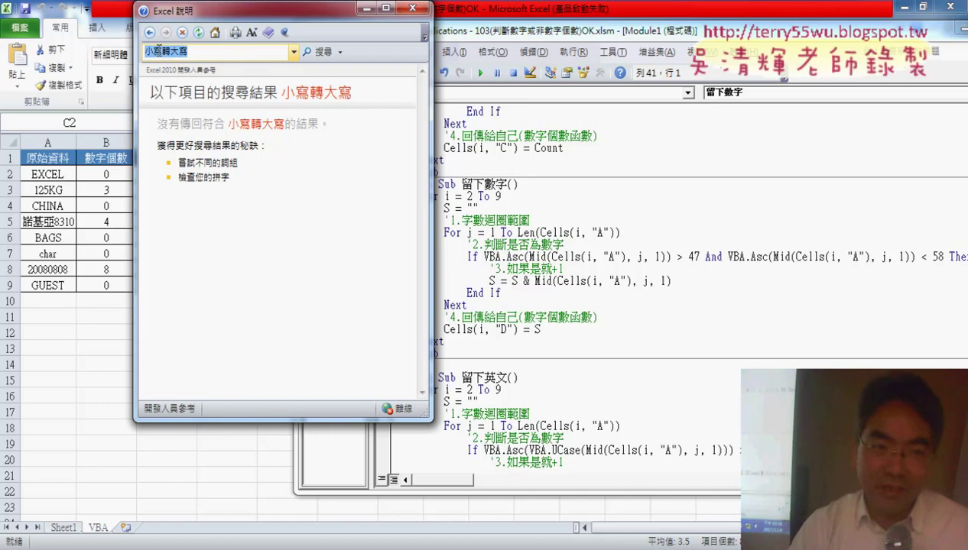
pyautogui.moveTo(162, 51); pyautogui.dragTo(172, 51)
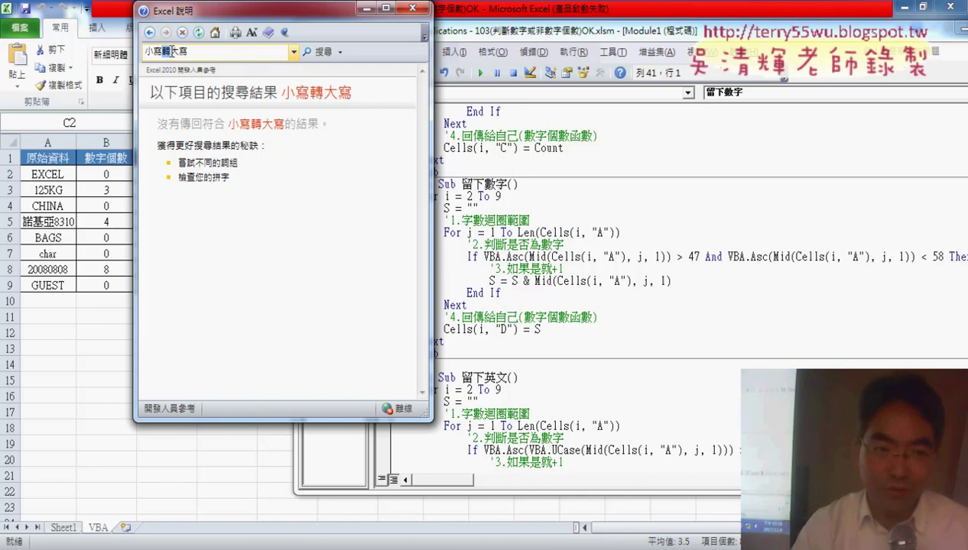
pyautogui.press('BackSpace')
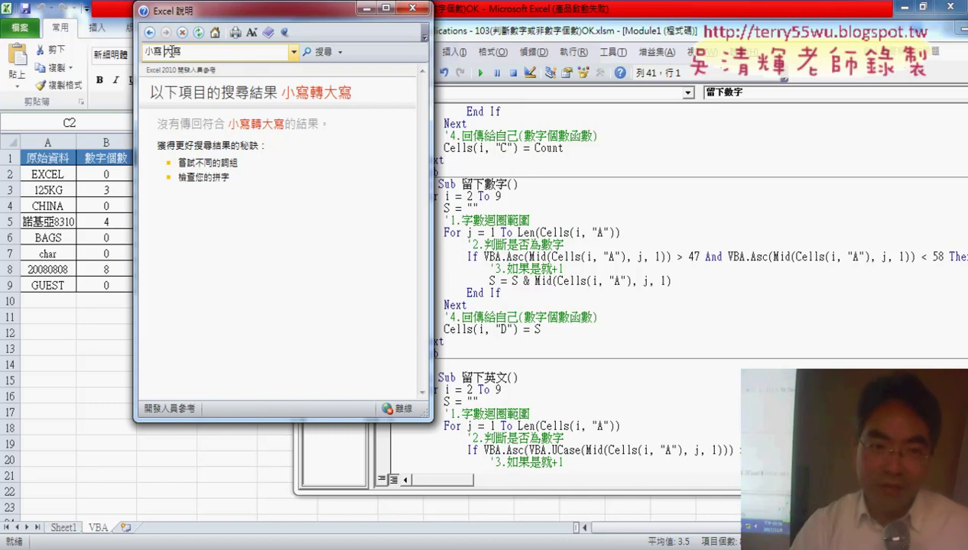
pyautogui.click(326, 55)
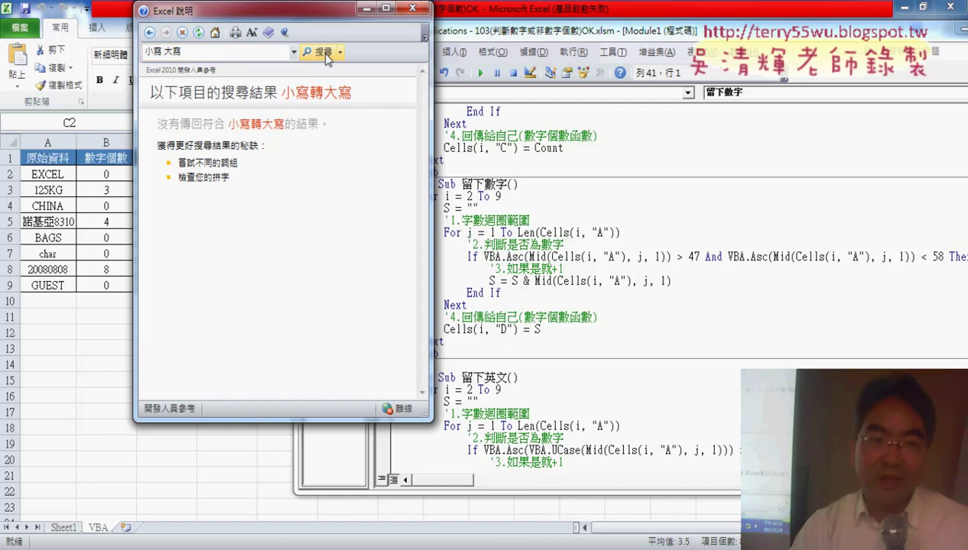
pyautogui.scroll(-1, 367, 201)
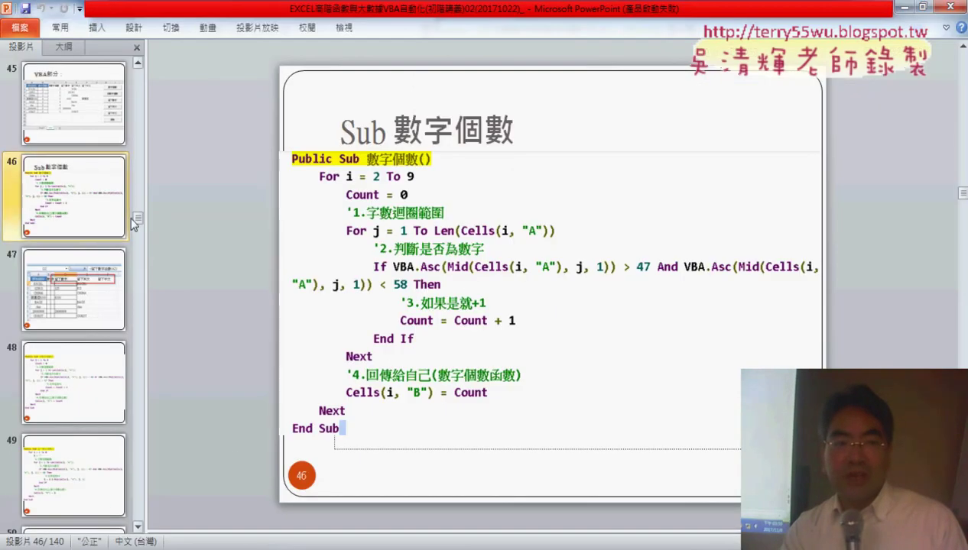
# Return the PowerPoint deck to slide 19, the ASCII編碼 code table.
pyautogui.scroll(10, 132, 125)
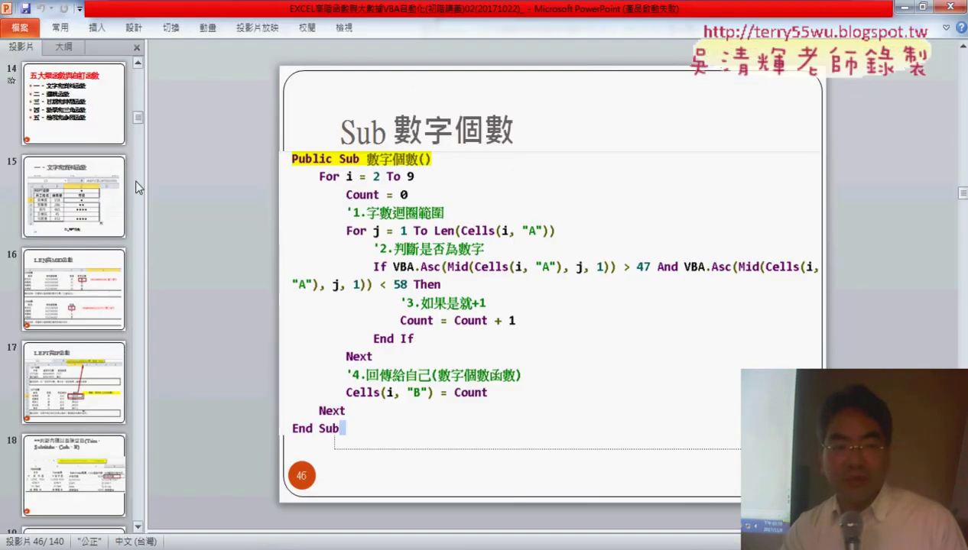
pyautogui.scroll(-2, 75, 478)
pyautogui.click(80, 291)
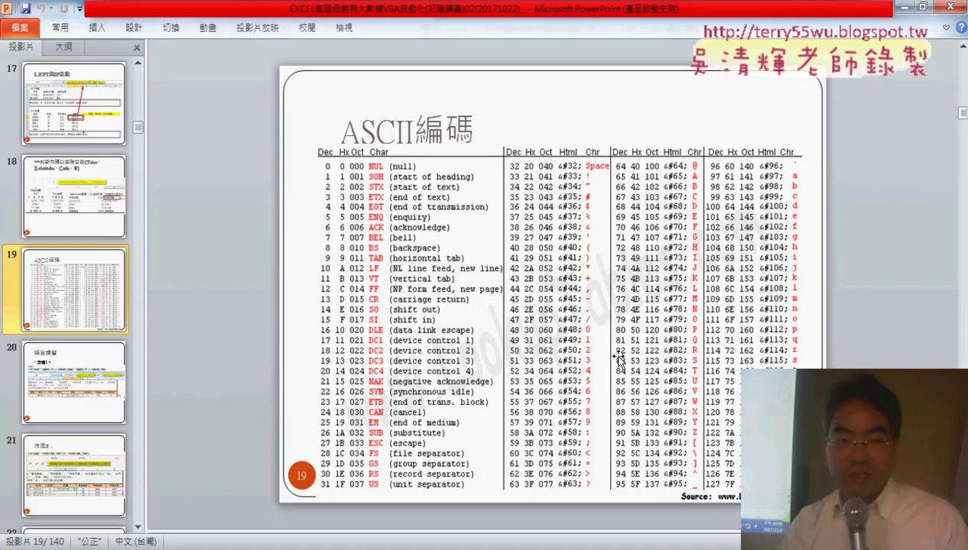
pyautogui.scroll(-4, 107, 265)
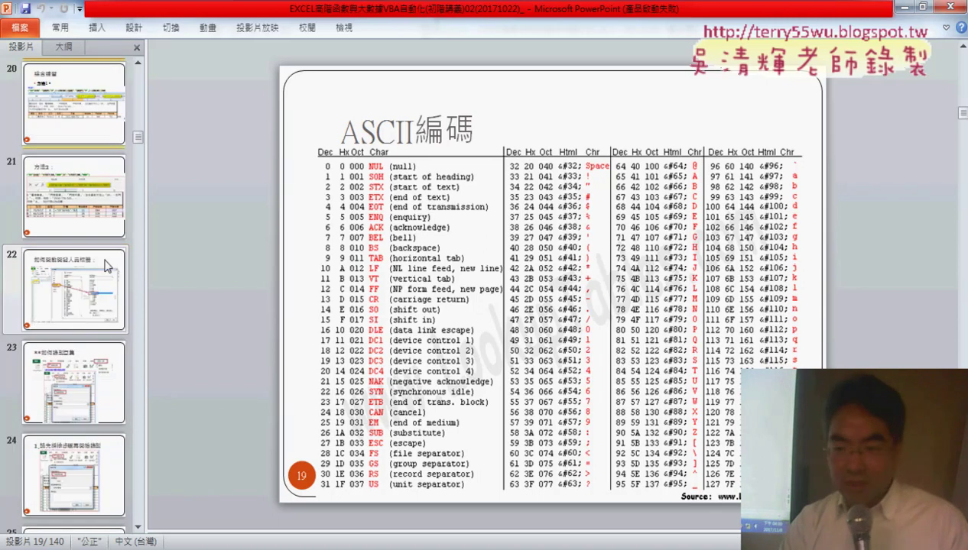
pyautogui.scroll(-4, 107, 266)
pyautogui.scroll(-5, 107, 266)
pyautogui.scroll(-5, 107, 265)
pyautogui.scroll(-5, 107, 265)
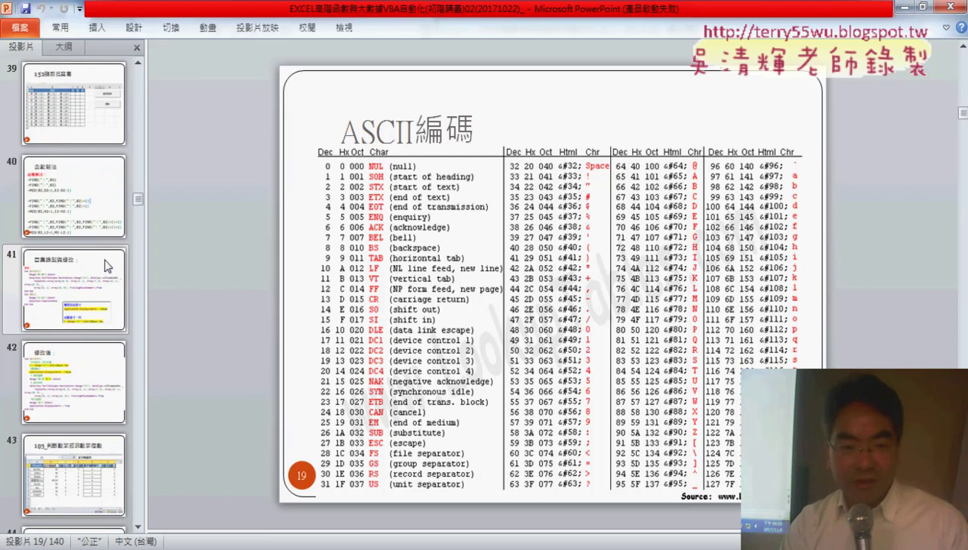
pyautogui.scroll(-5, 107, 266)
pyautogui.scroll(-3, 107, 265)
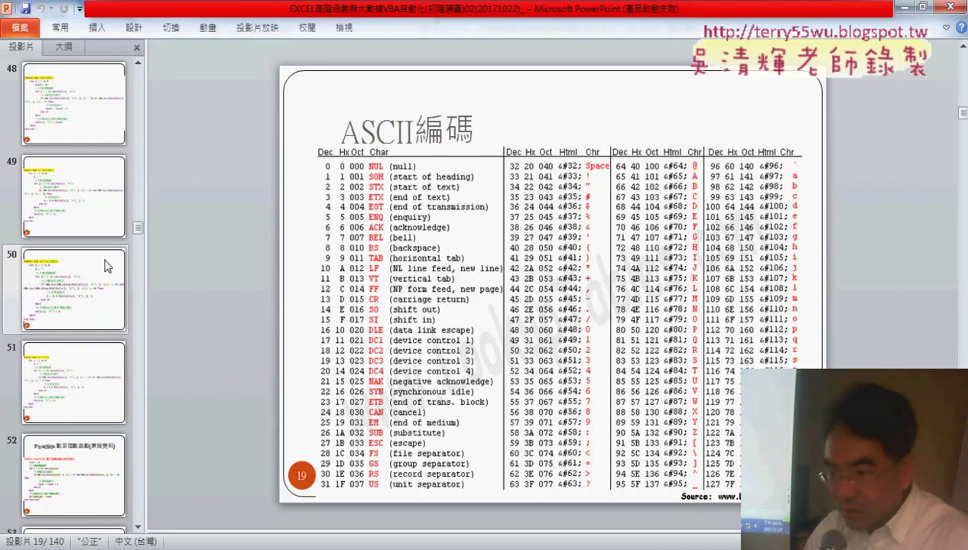
pyautogui.scroll(2, 107, 265)
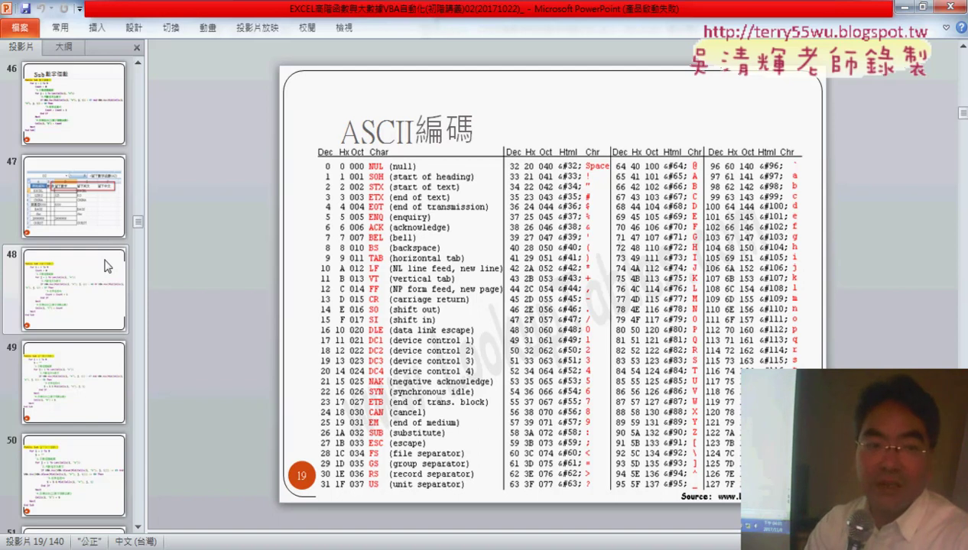
pyautogui.scroll(1, 107, 265)
pyautogui.scroll(1, 107, 265)
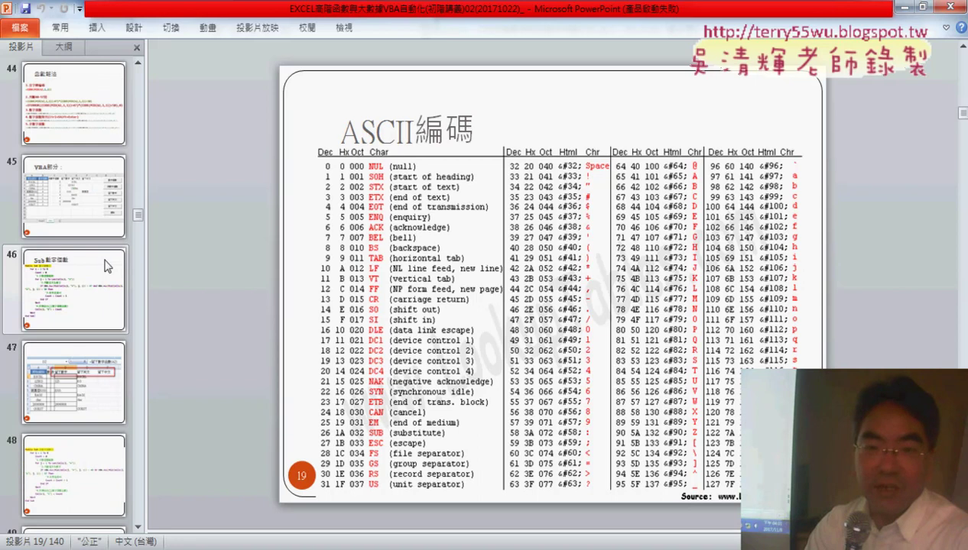
pyautogui.scroll(1, 107, 265)
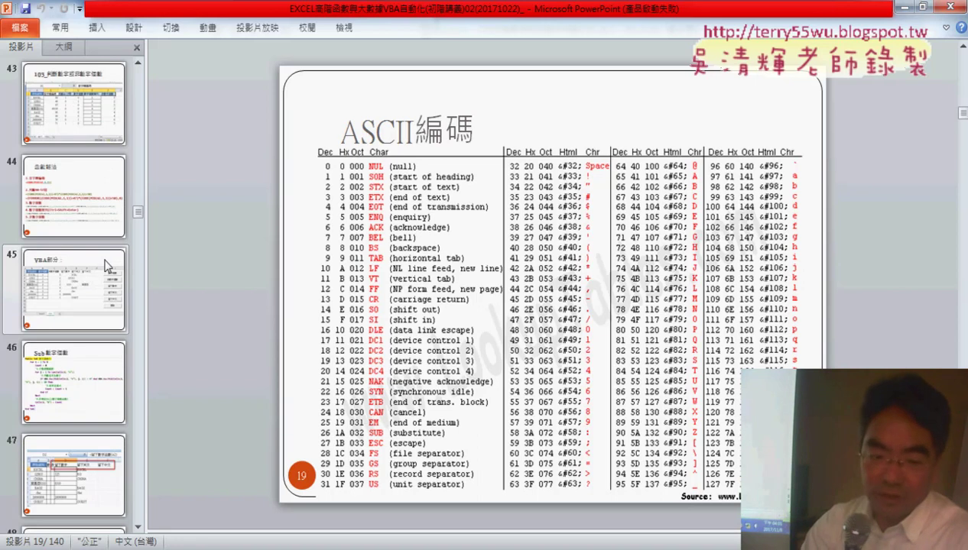